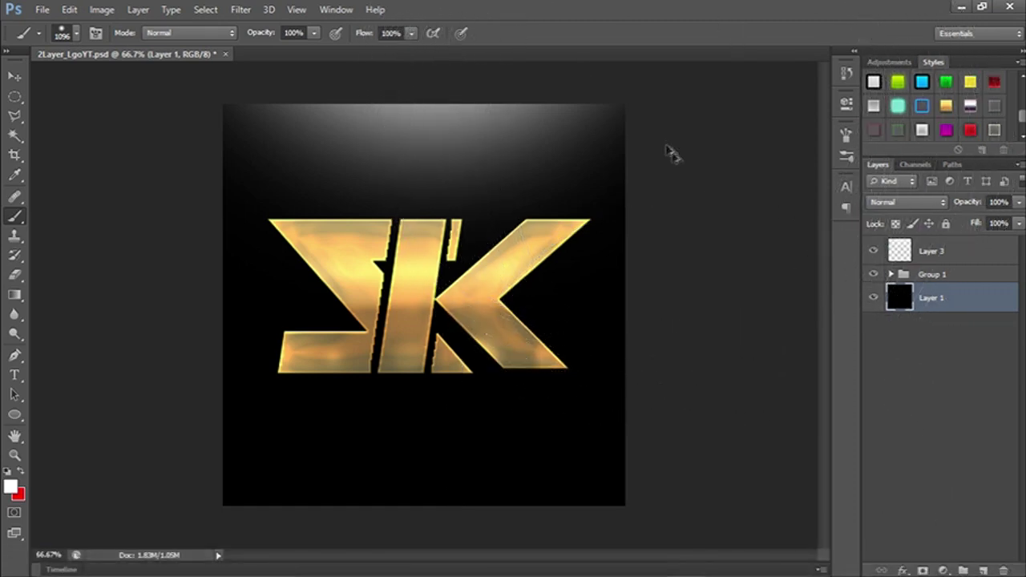
- Switch to the Move tool while the finished gold logo document is open
left_click(16, 76)
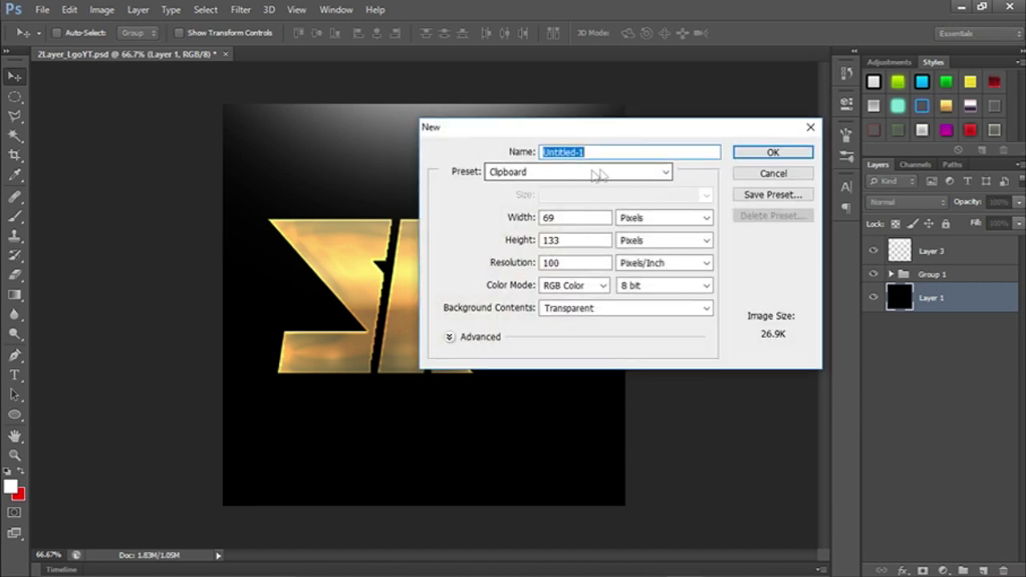
- Name the new document TeamLogo and set its width and height to 800 px
key("BackSpace")
type("TeamLogo")
key("Tab")
key("BackSpace")
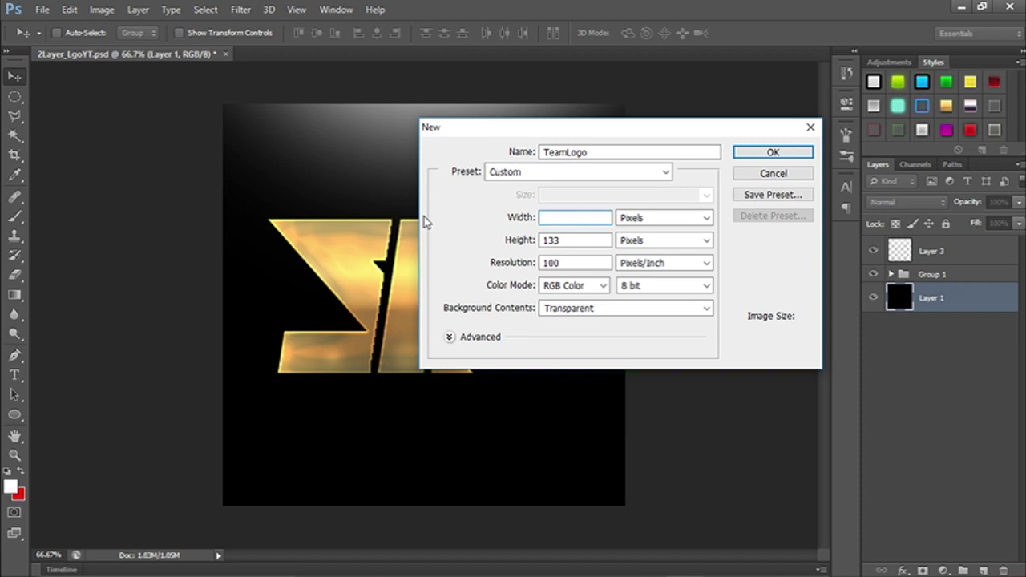
type("80")
key("BackSpace")
type("00")
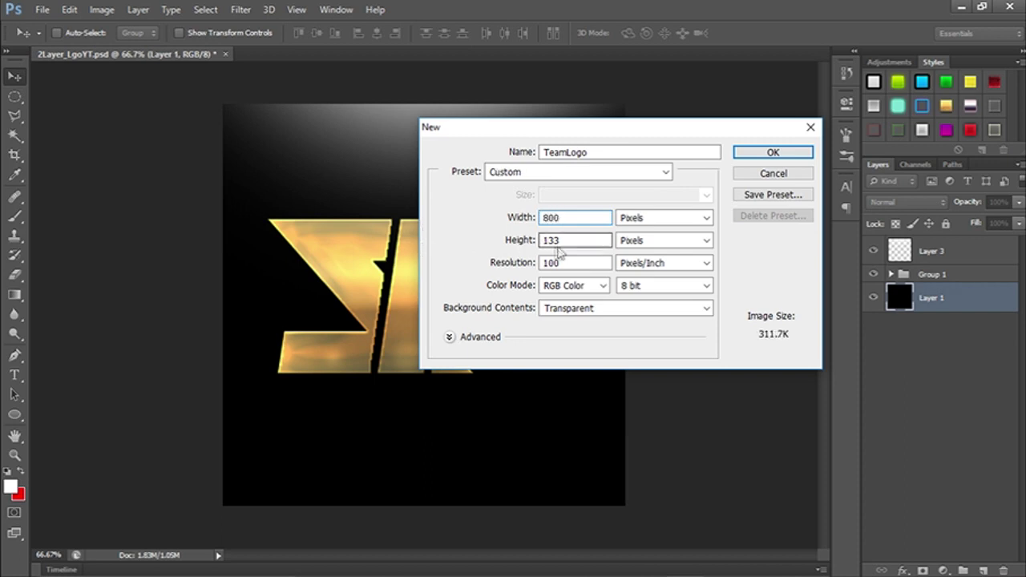
double_click(576, 242)
type("800")
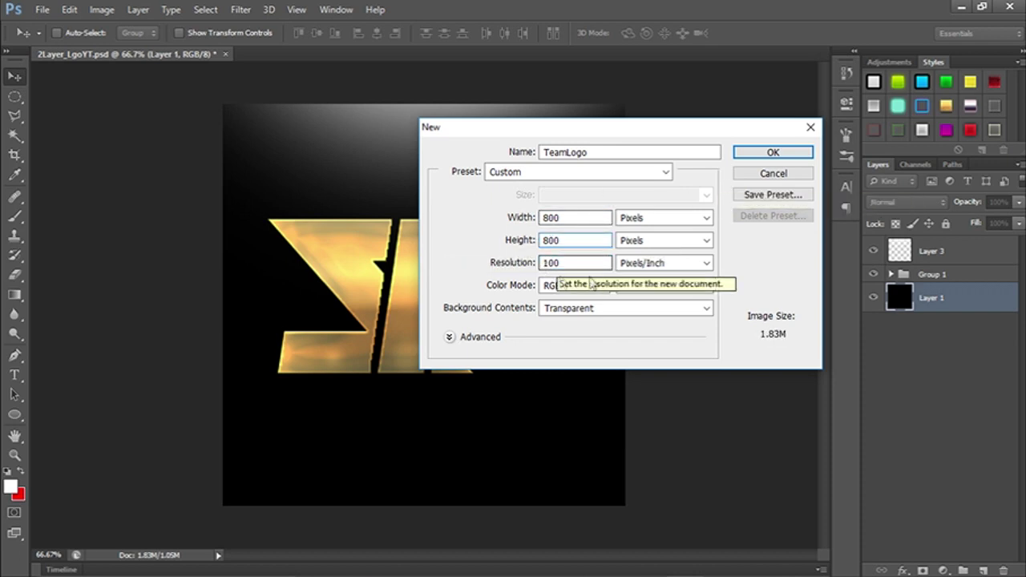
- Set resolution to 300 ppi with a White background and create the document
double_click(577, 263)
type("300")
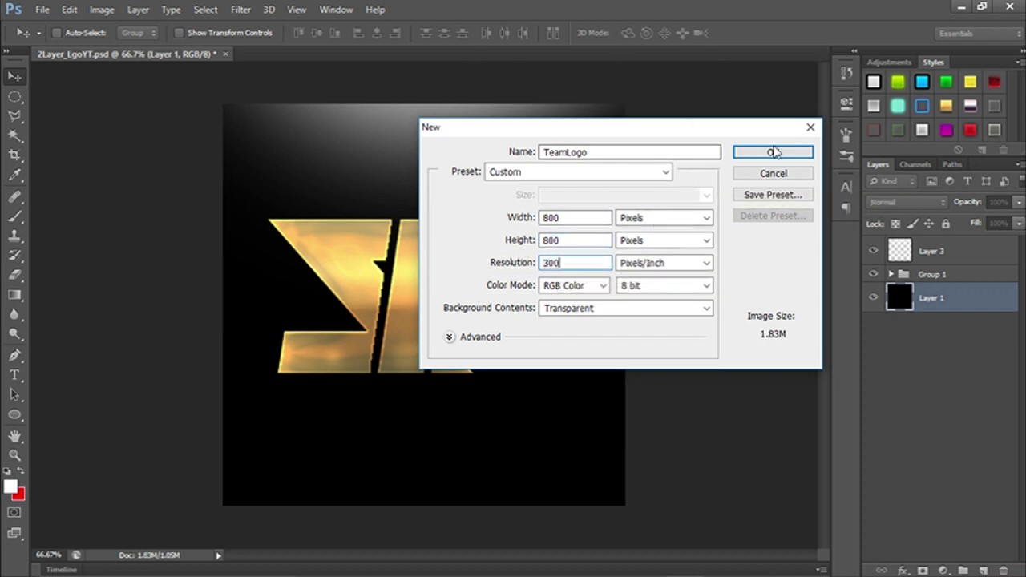
left_click(632, 318)
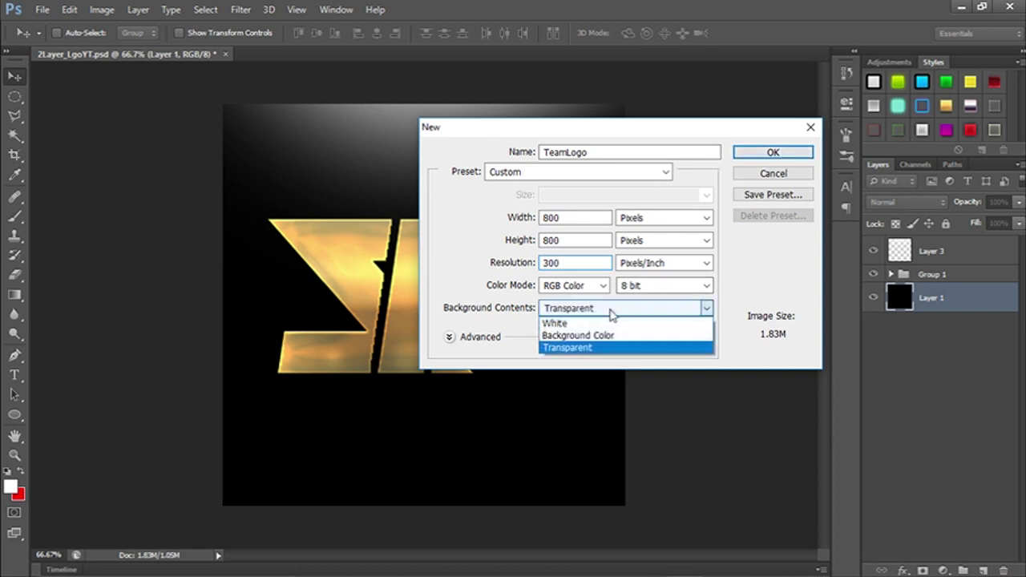
left_click(635, 322)
left_click(803, 157)
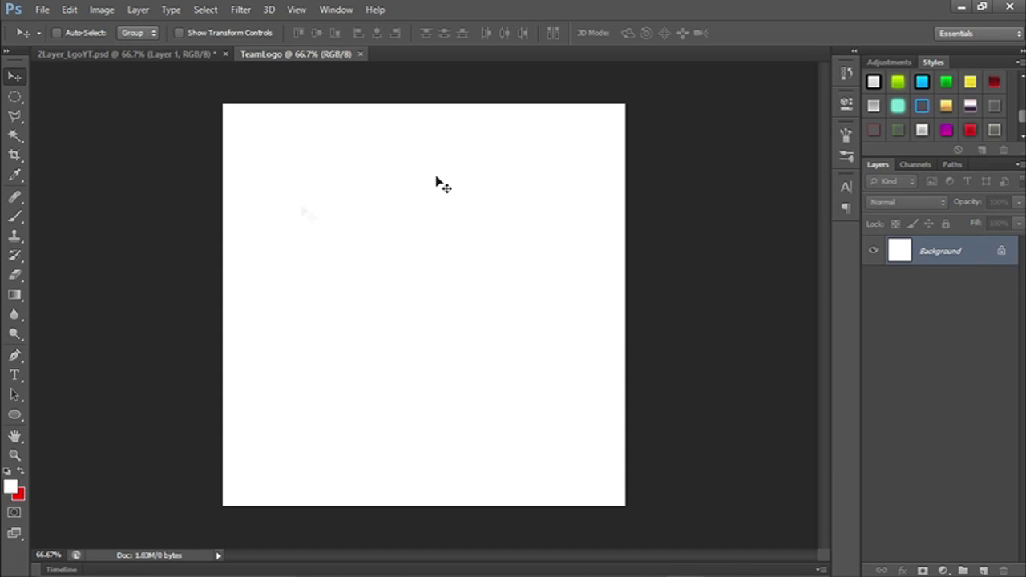
- Fill the canvas black and place the white K and R letters as type
key("d")
key("alt+BackSpace")
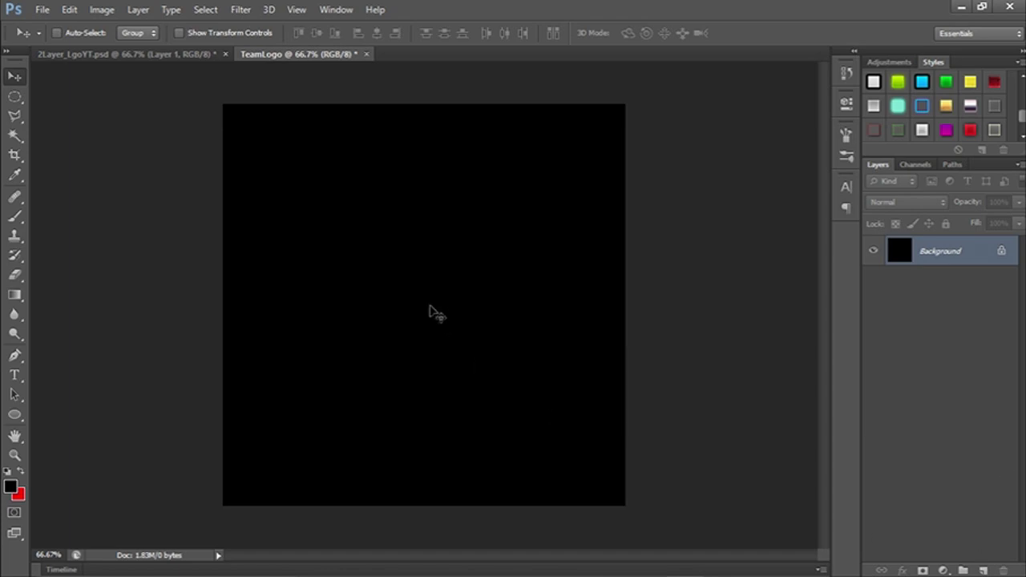
key("t")
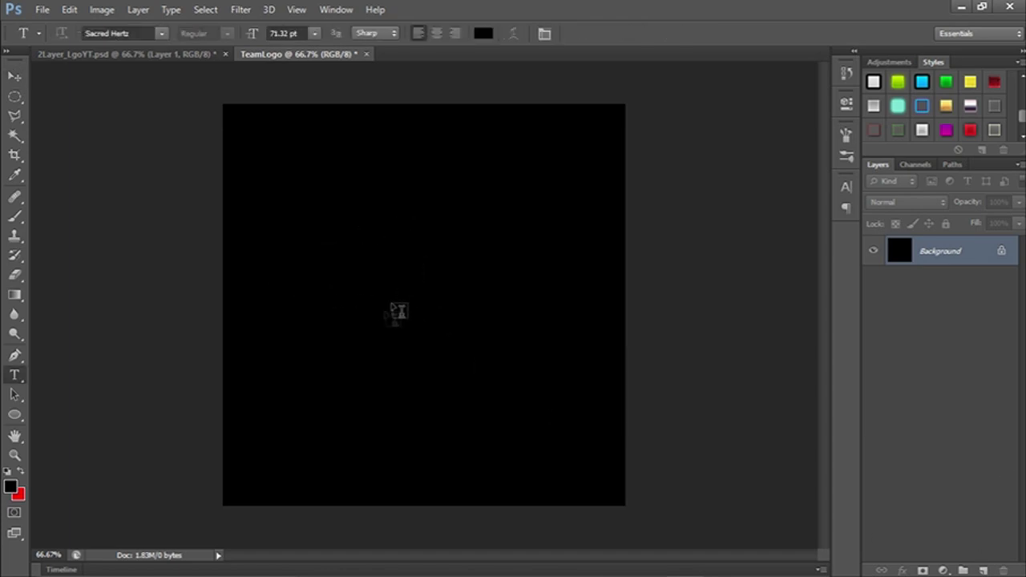
left_click(349, 245)
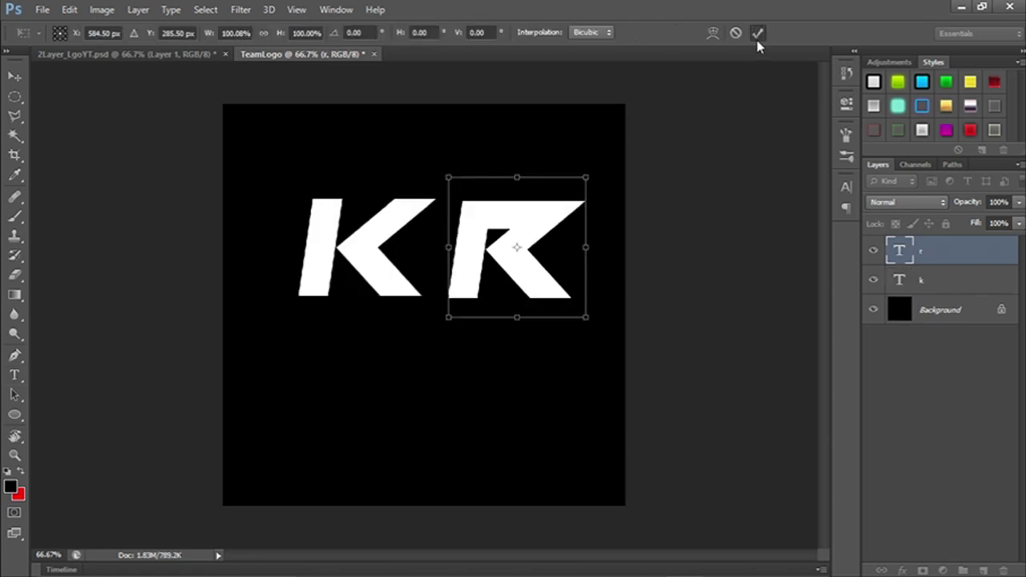
left_click(759, 33)
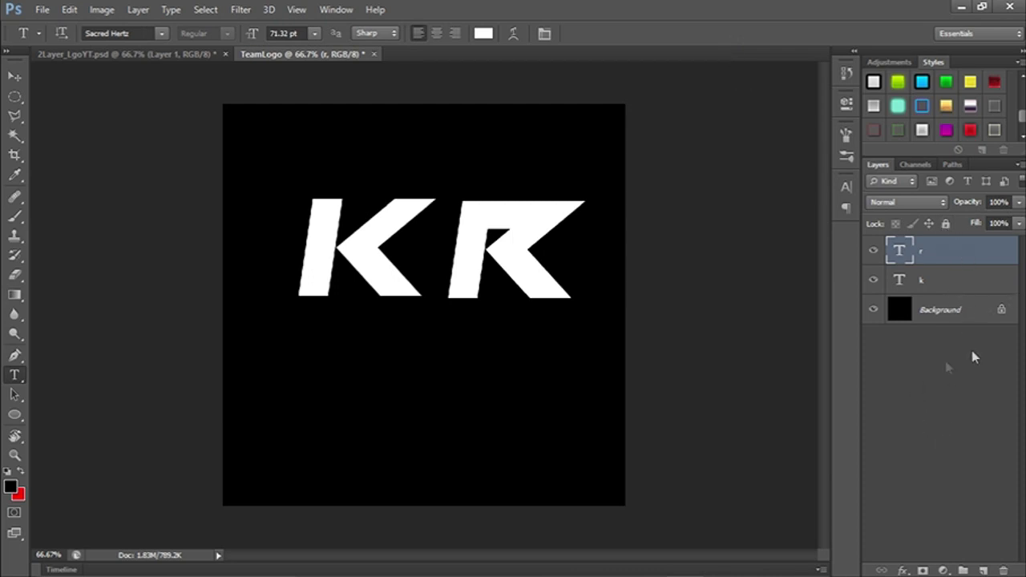
- Add an extra R text layer between the letters, then delete it
left_click(437, 257)
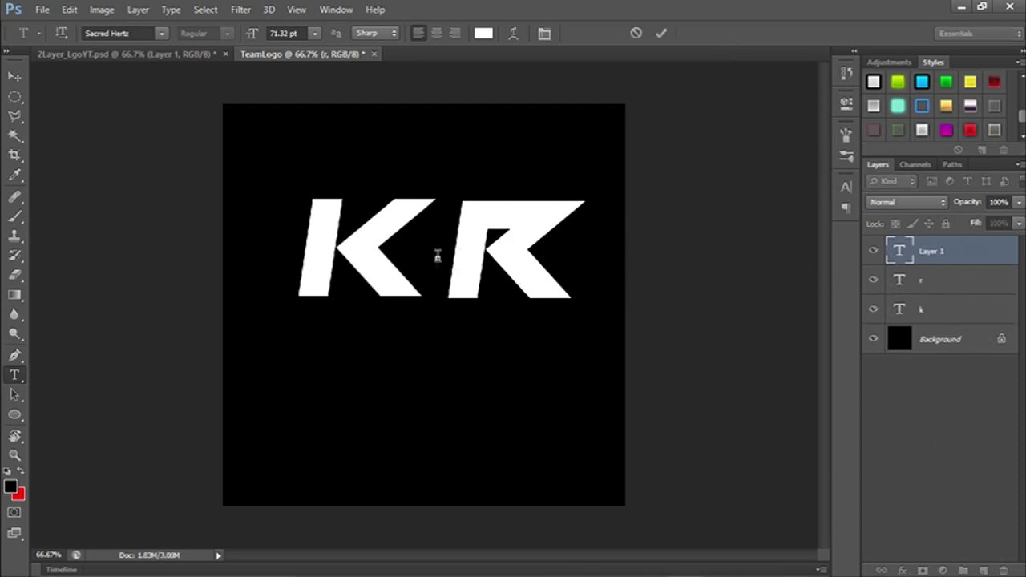
type("r")
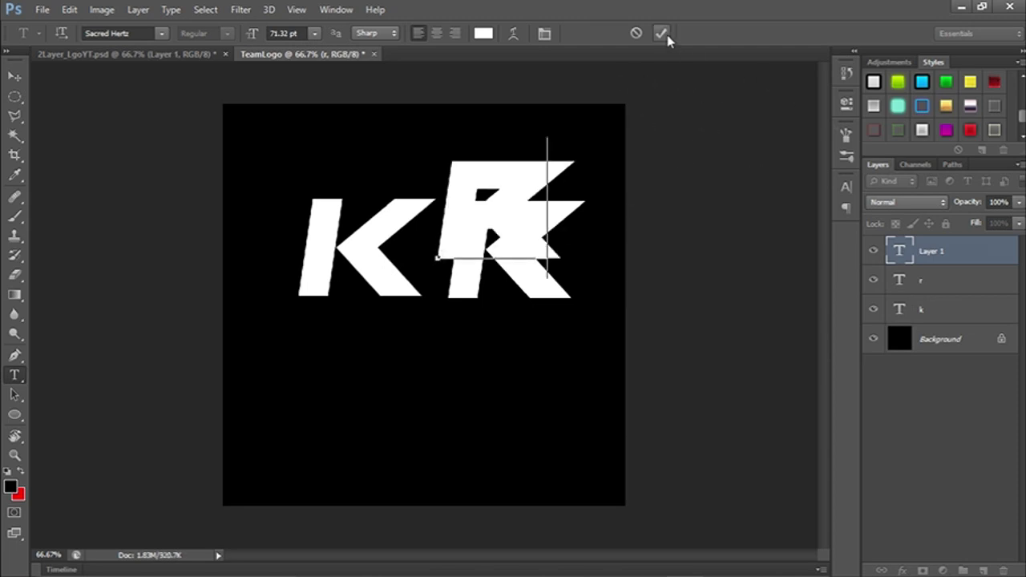
left_click(661, 33)
key("Delete")
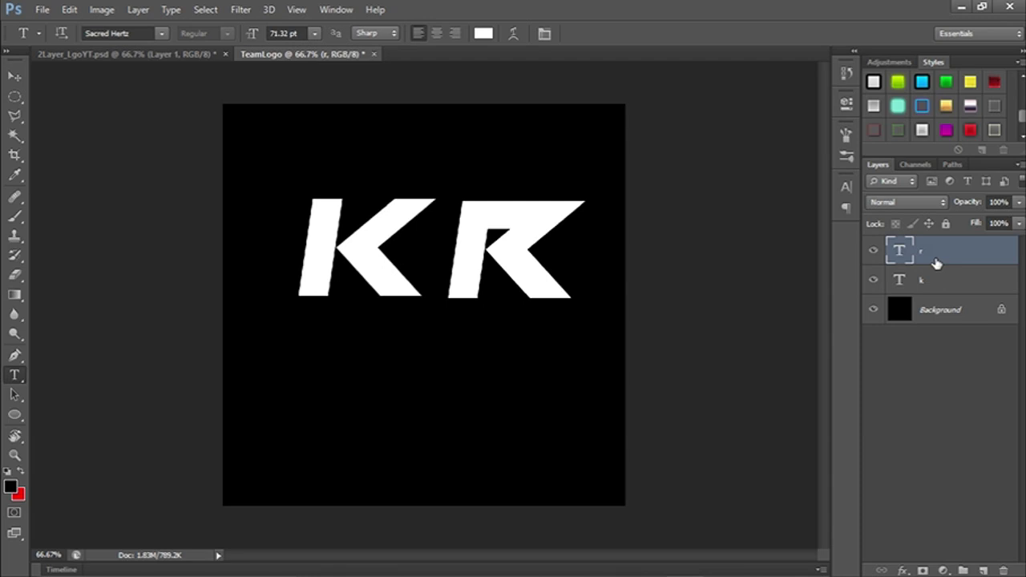
- Zoom to 100% and settle on the r layer in the Layers panel
key("ctrl+plus")
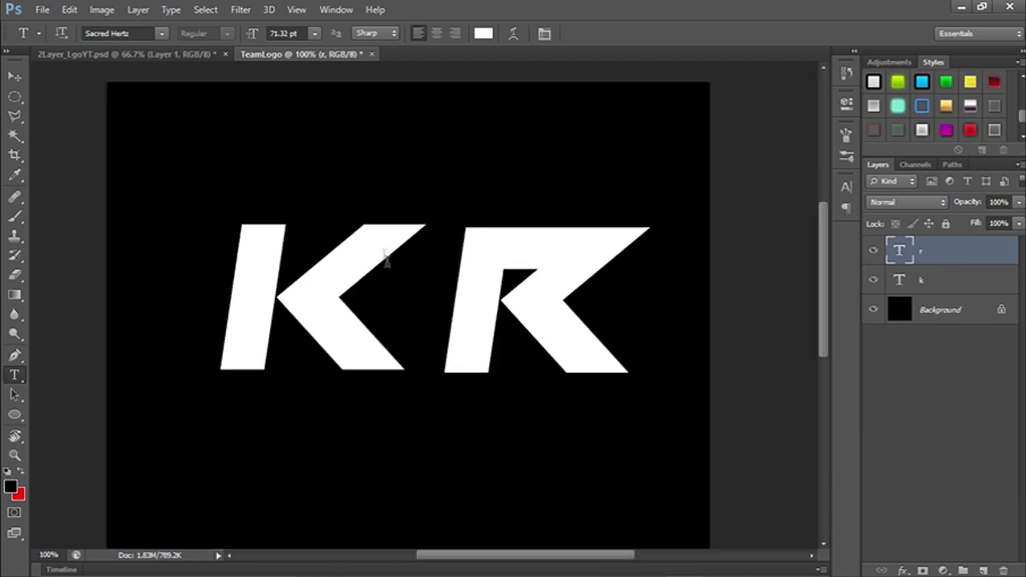
left_click(959, 287)
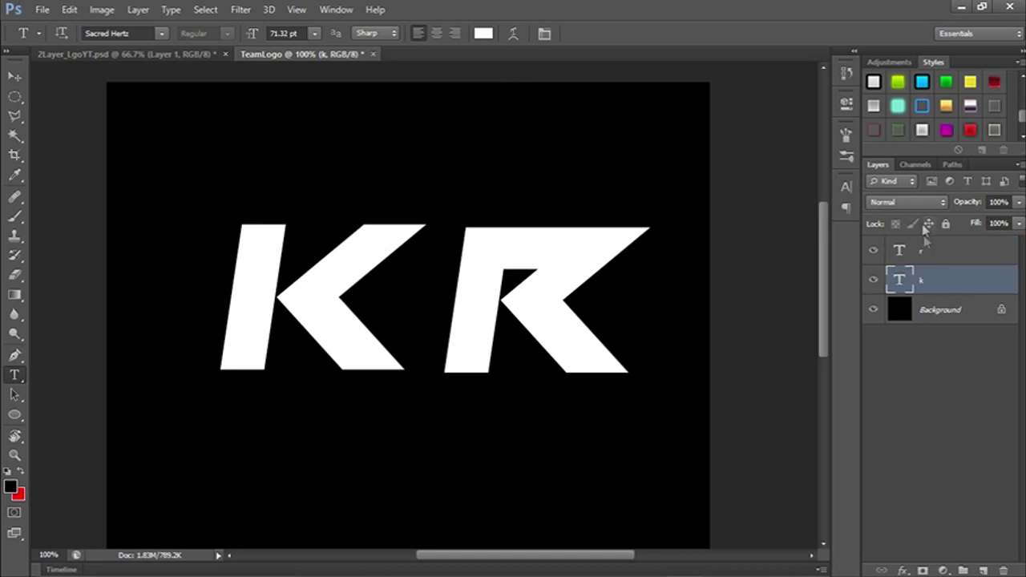
left_click(958, 256)
left_click(959, 282)
left_click(947, 258, "shift")
left_click(947, 258)
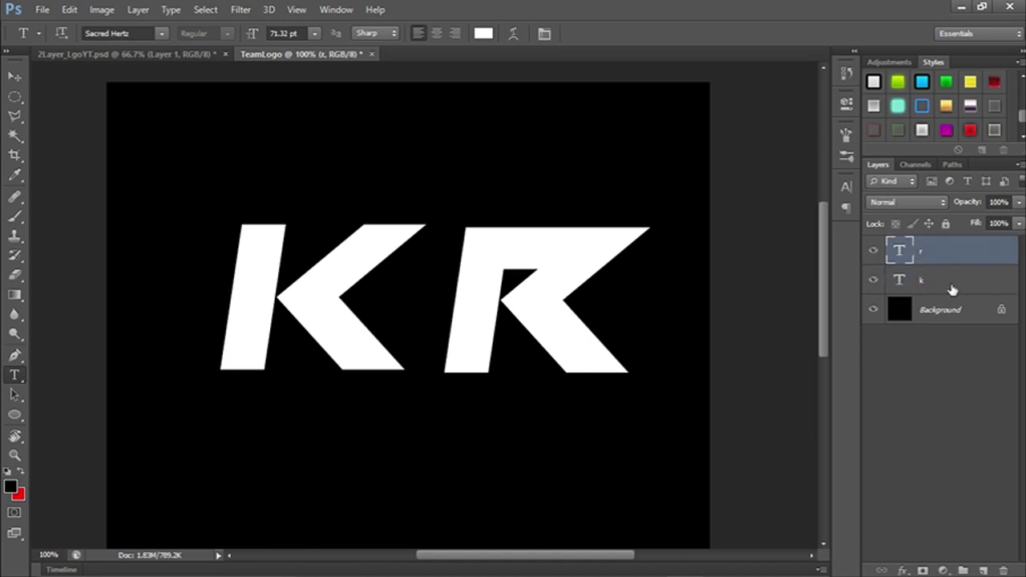
left_click(953, 281)
left_click(955, 256)
left_click(959, 282)
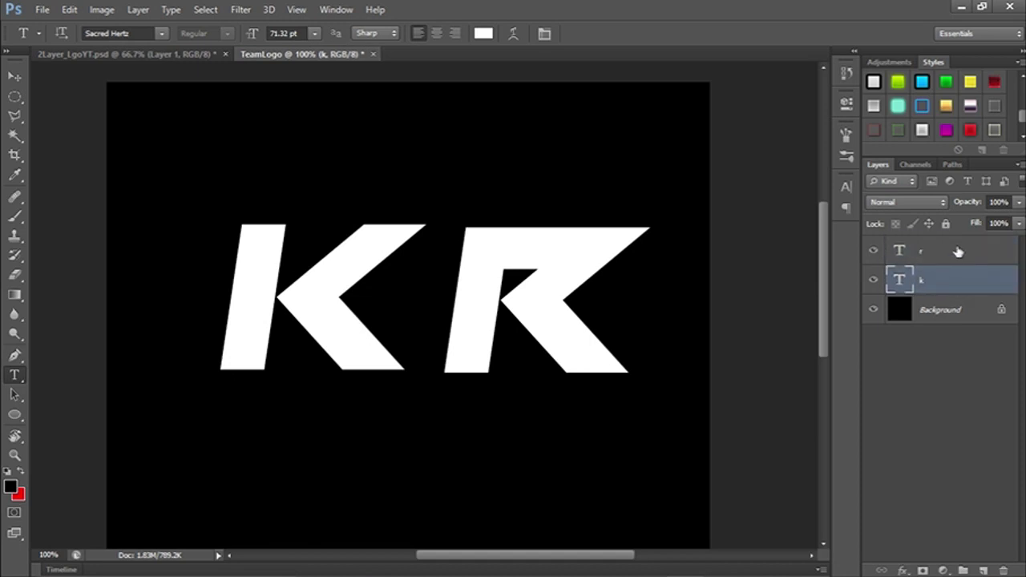
left_click(964, 256)
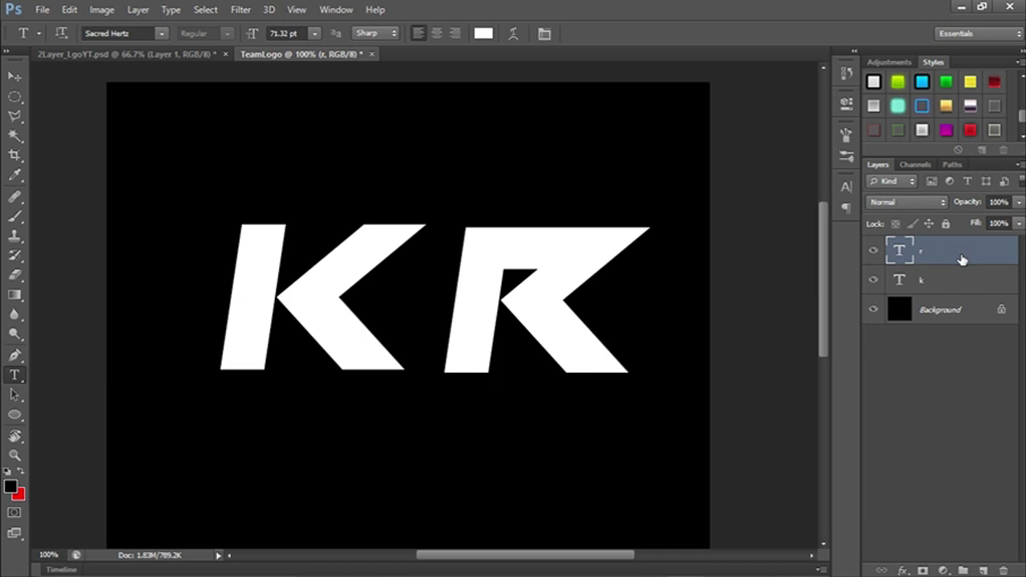
- Rasterize the r and k type layers, then go back to the gold logo document
right_click(962, 258)
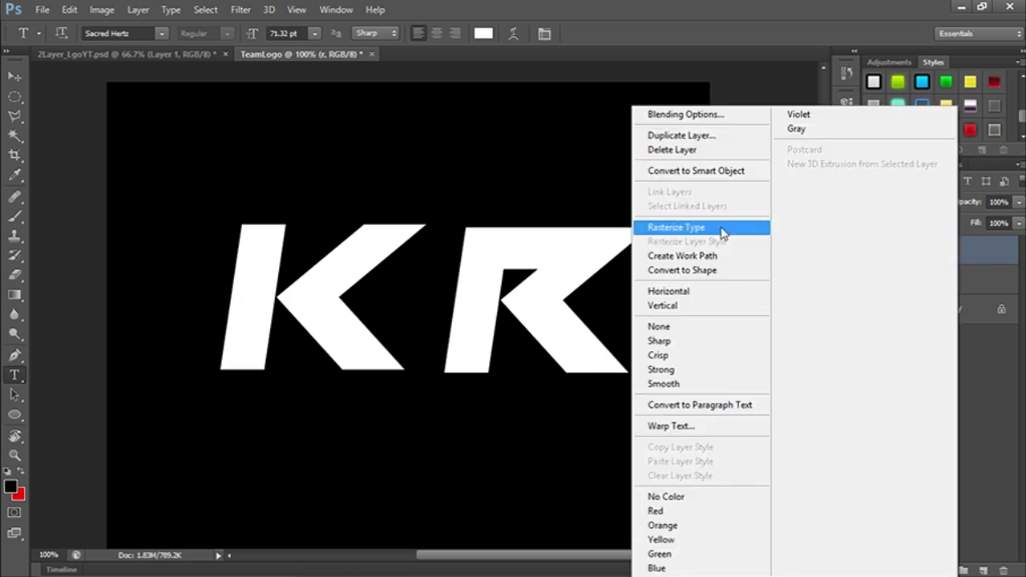
left_click(723, 231)
right_click(976, 287)
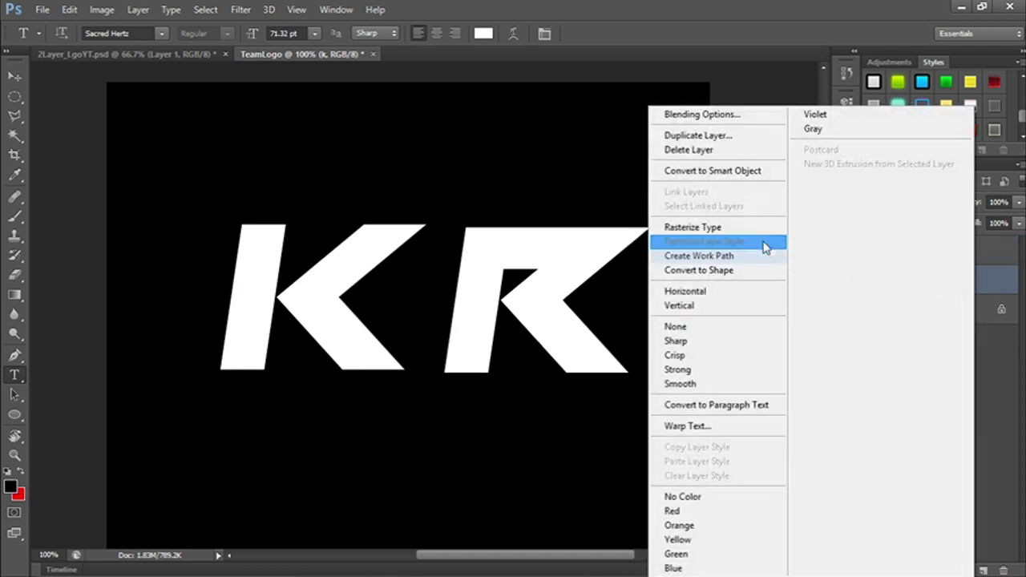
left_click(761, 228)
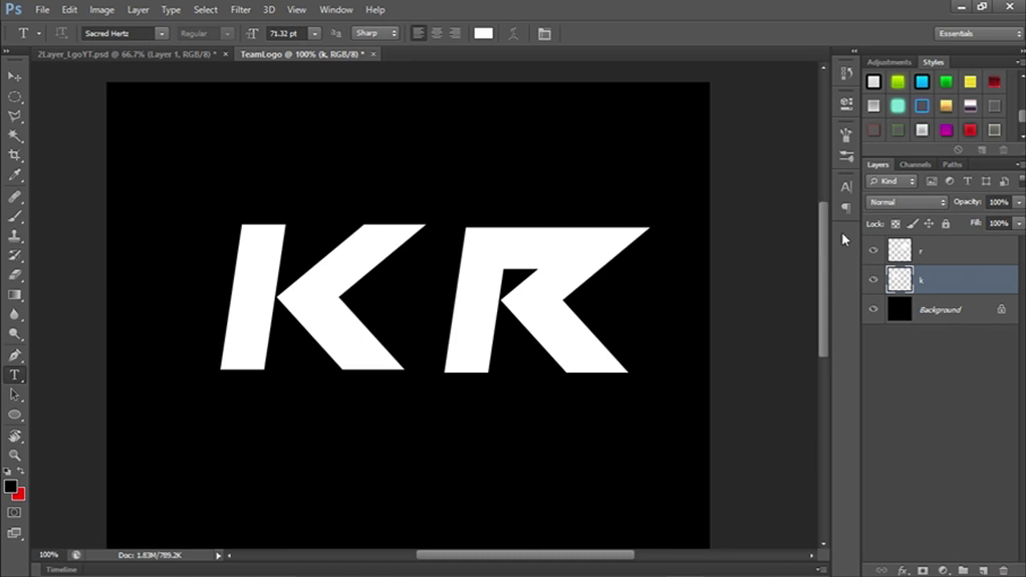
left_click(138, 53)
- Drag the K letter onto the gold logo document tab and return to TeamLogo
left_click(259, 54)
left_click_drag(374, 155, 217, 54)
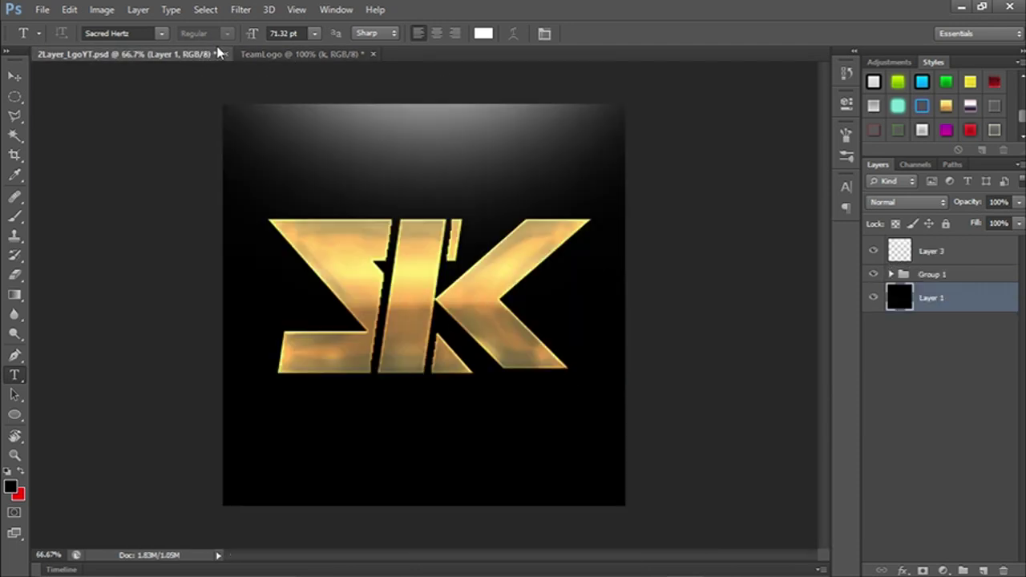
left_click(305, 53)
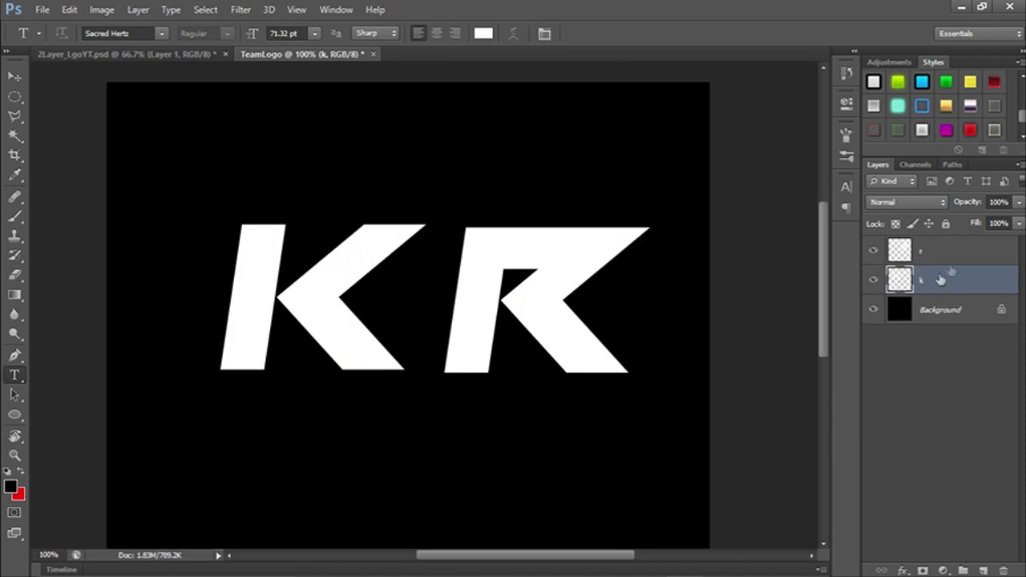
- Free-transform the K to the right so its arms overlap the R, and commit
key("ctrl+t")
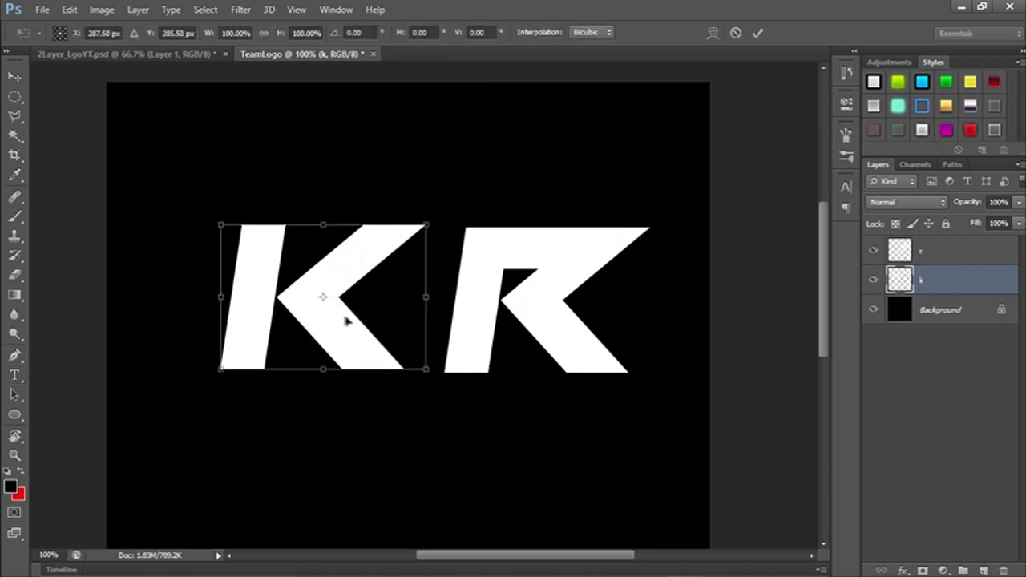
left_click_drag(348, 321, 474, 325)
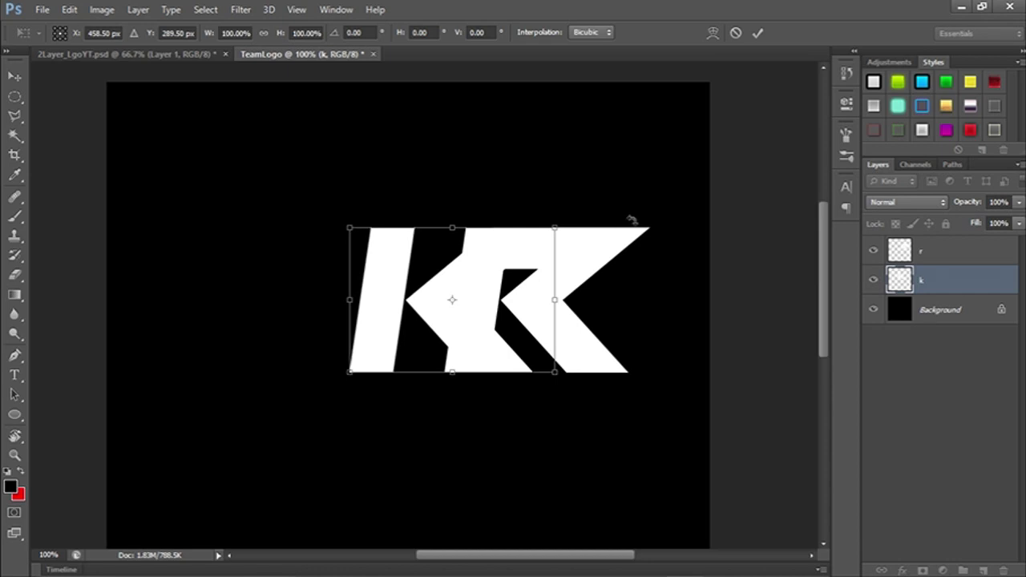
key("Return")
key("t")
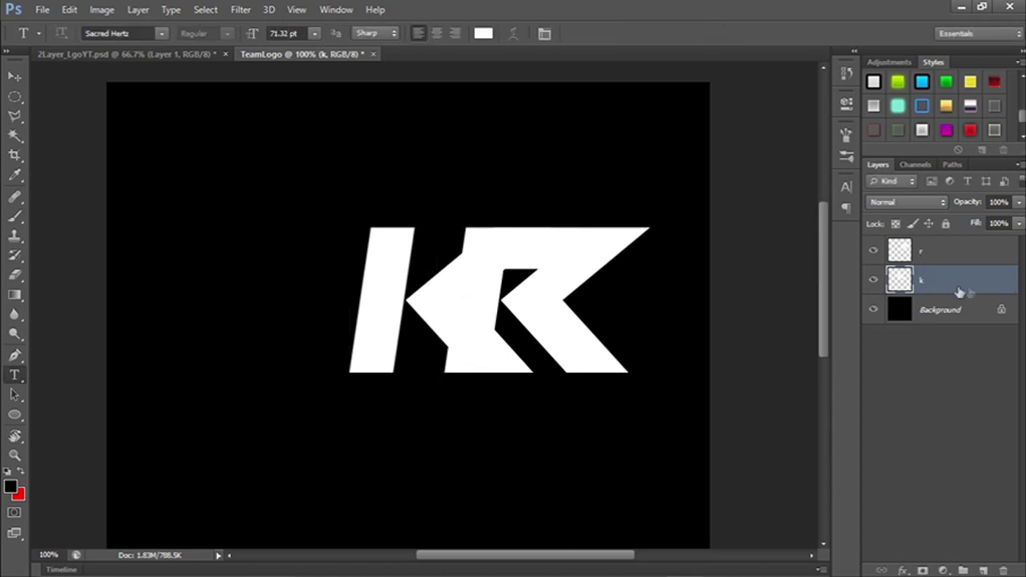
- At 200% with the Magic Wand, raise layer k above r and select the K's crossing arms
key("ctrl+plus")
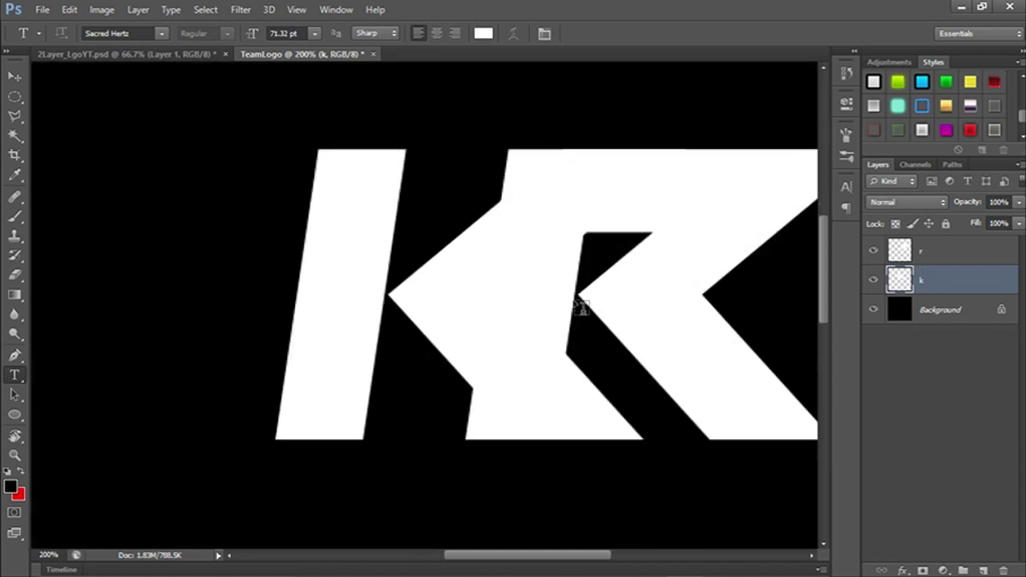
left_click_drag(573, 298, 440, 285)
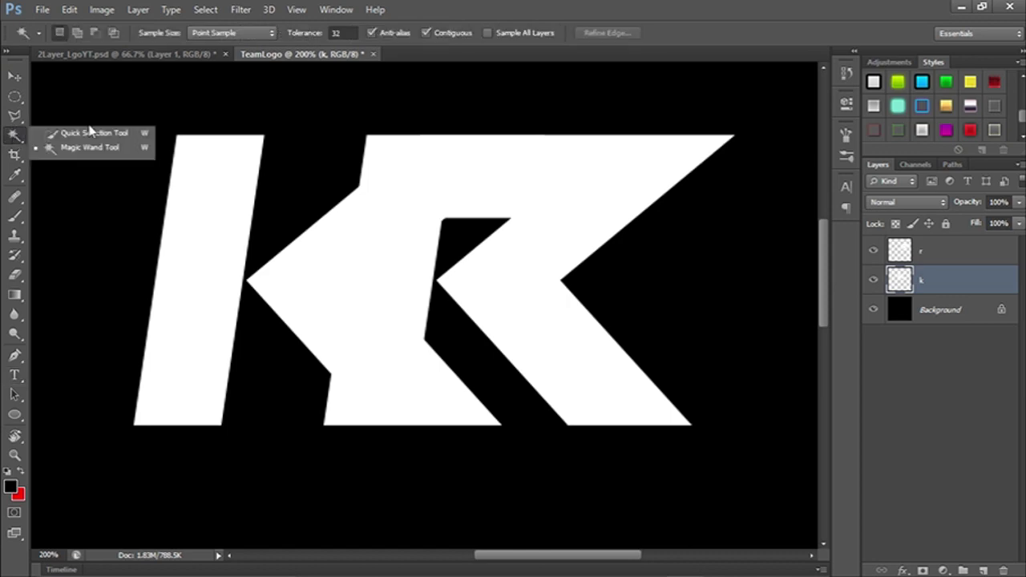
left_click(104, 132)
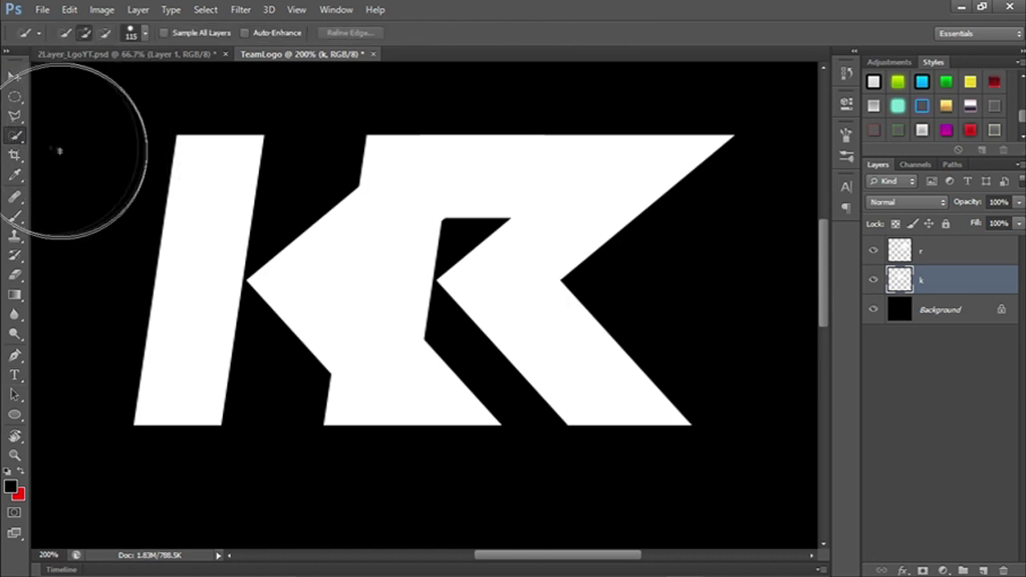
left_click(16, 141)
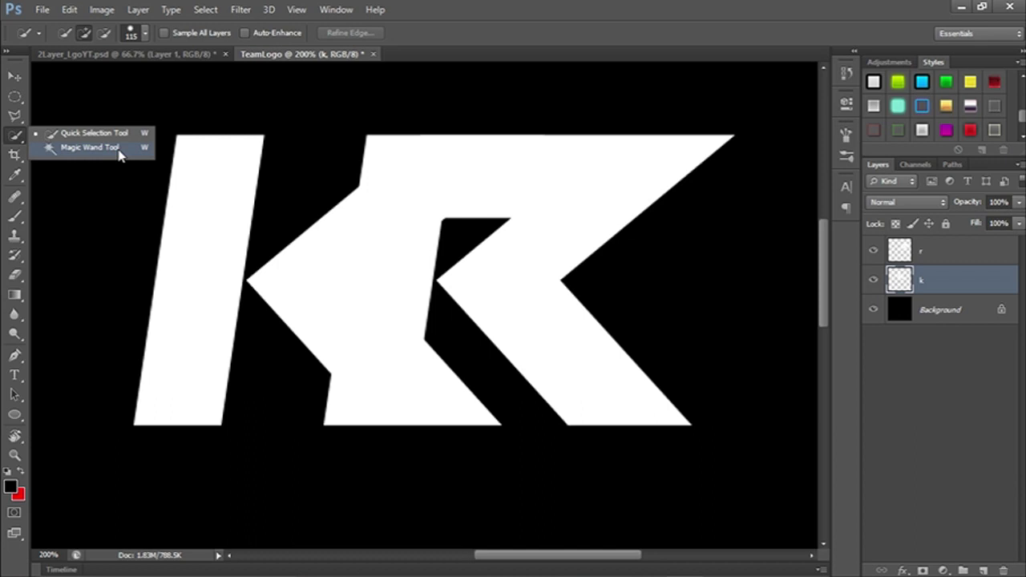
left_click(90, 148)
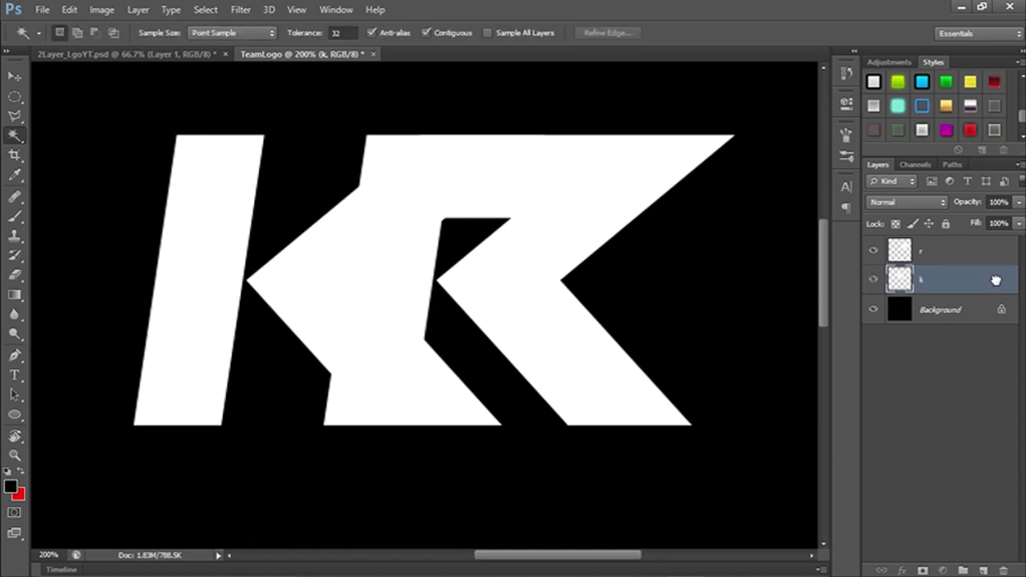
left_click_drag(996, 279, 982, 242)
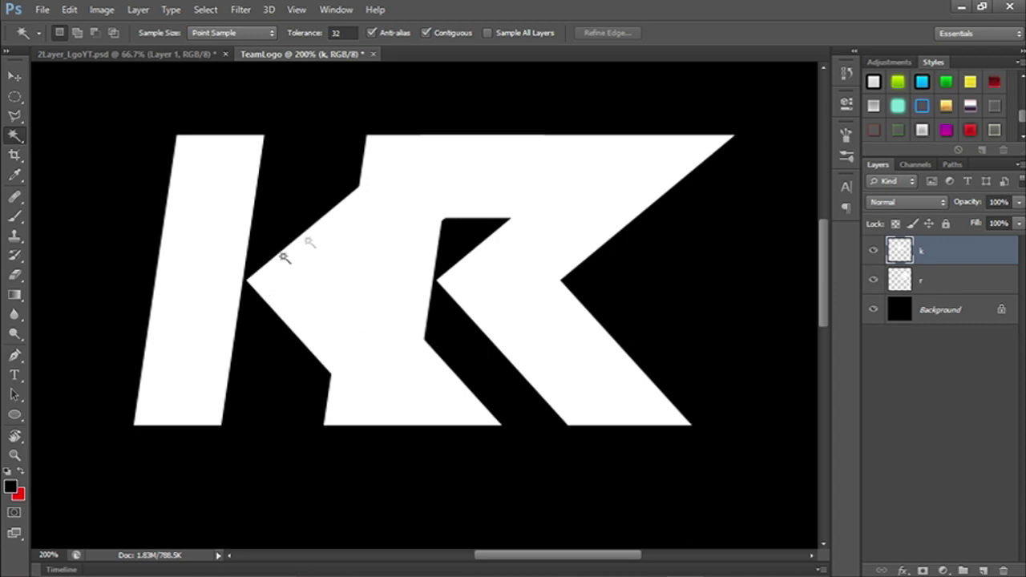
left_click(401, 194)
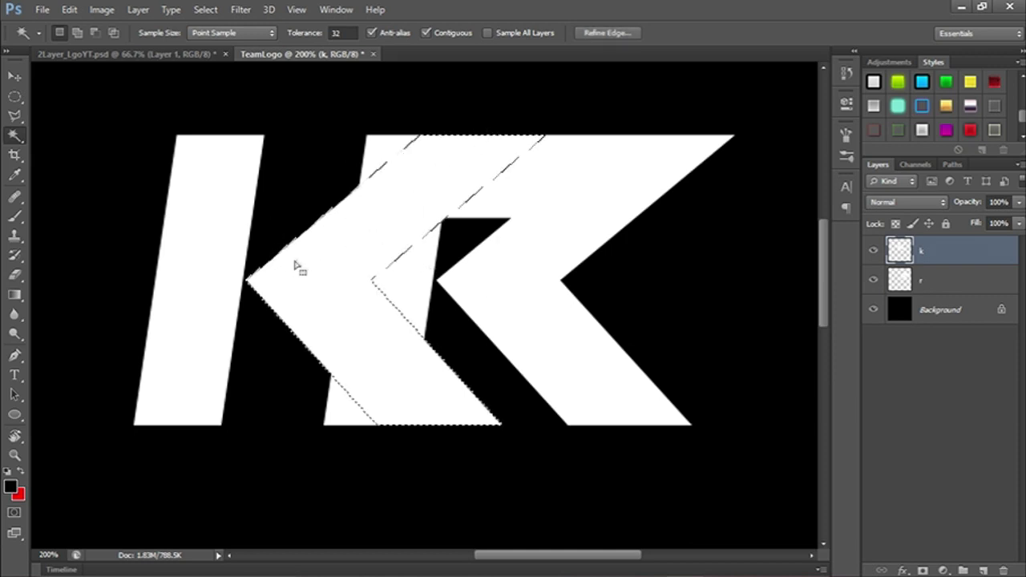
- Expand the K-arm selection outward by a few pixels with Select > Modify > Expand
left_click(216, 9)
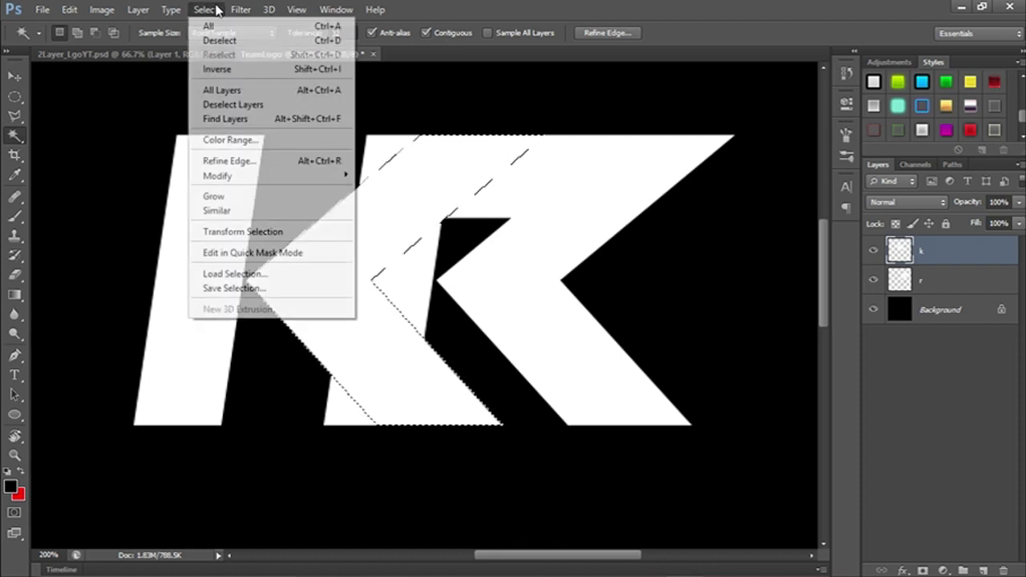
mouse_move(255, 181)
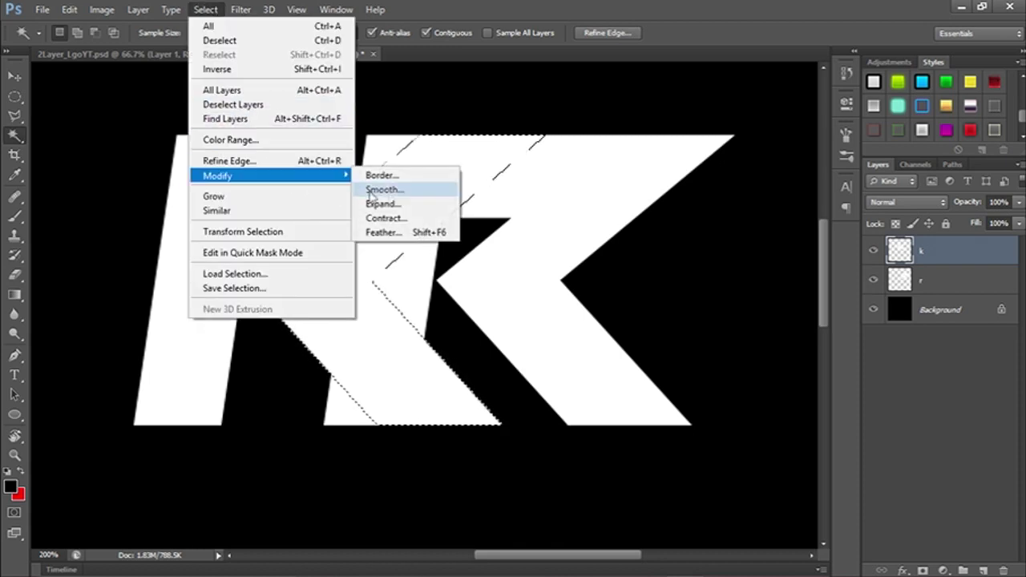
left_click(383, 204)
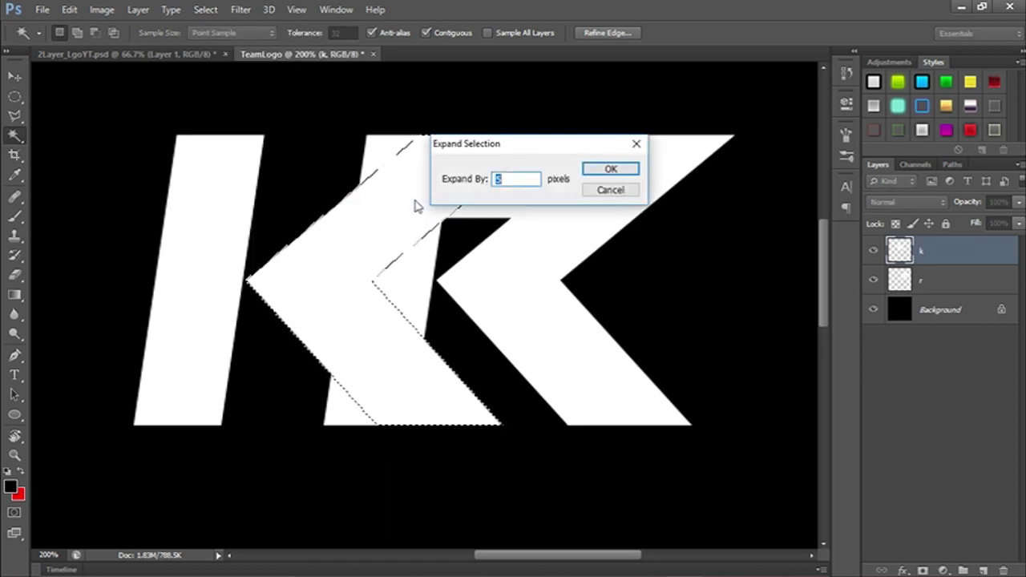
left_click(604, 171)
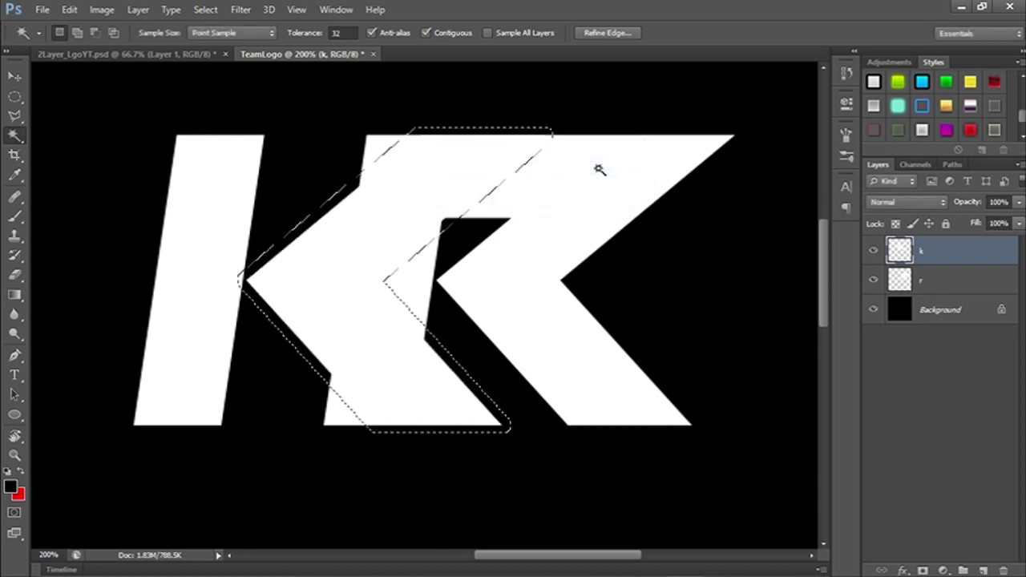
- Delete the selected pixels from layer r, deselect, and zoom to 300%
left_click(970, 285)
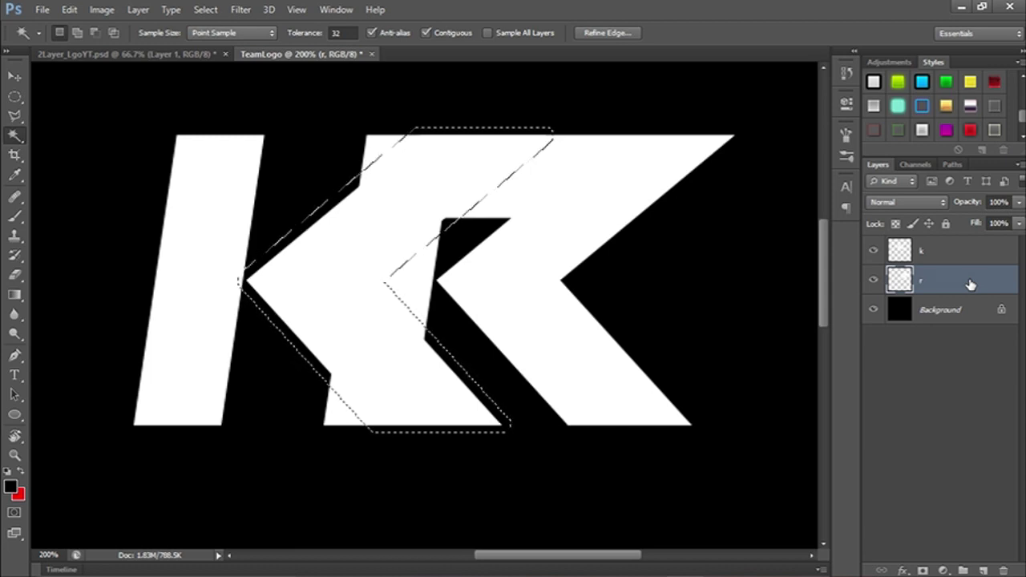
key("Delete")
key("ctrl+d")
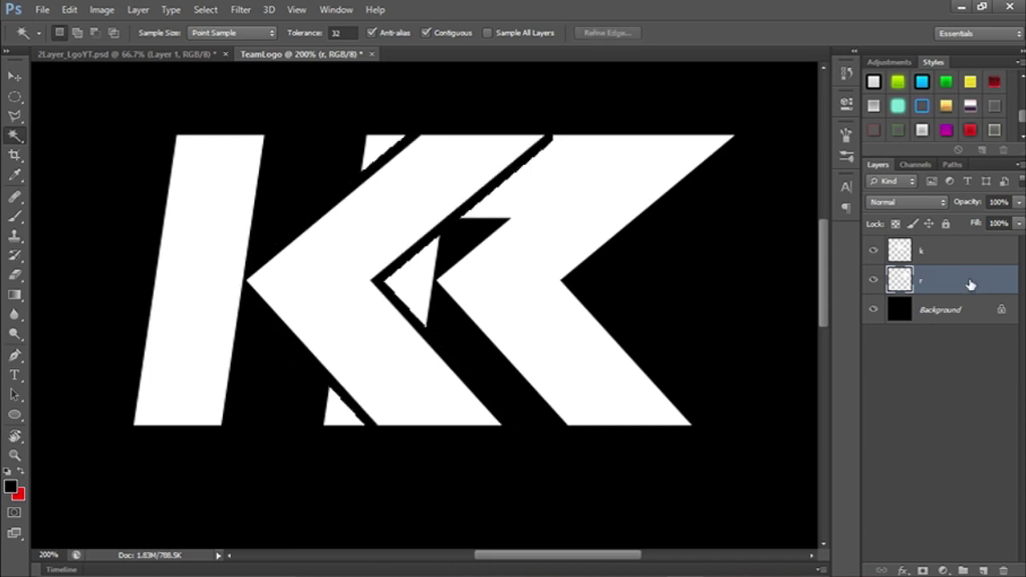
key("ctrl+plus")
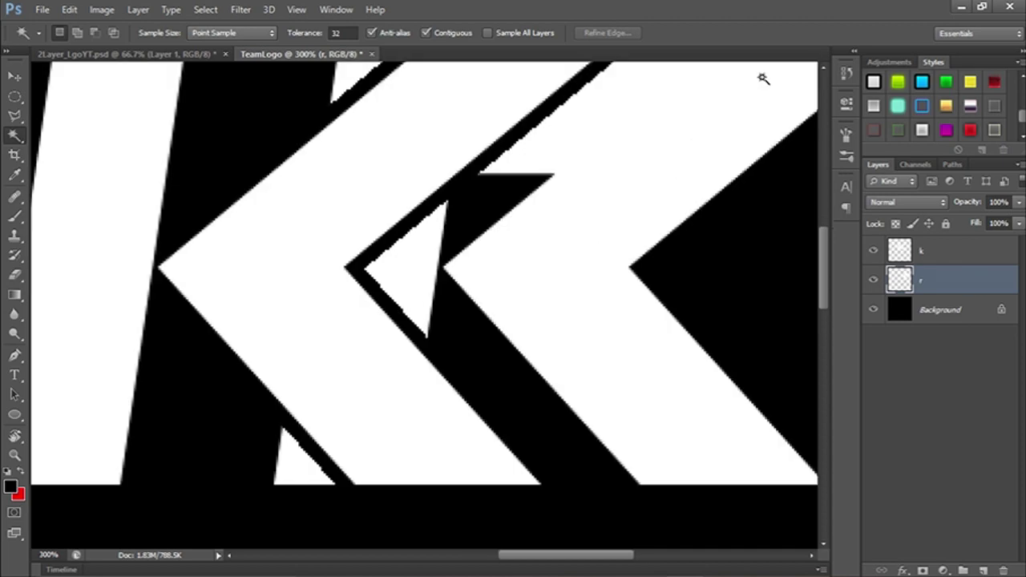
- Magic Wand the R's right chevron and nudge it right and left under Free Transform, then undo
left_click_drag(763, 80, 679, 155)
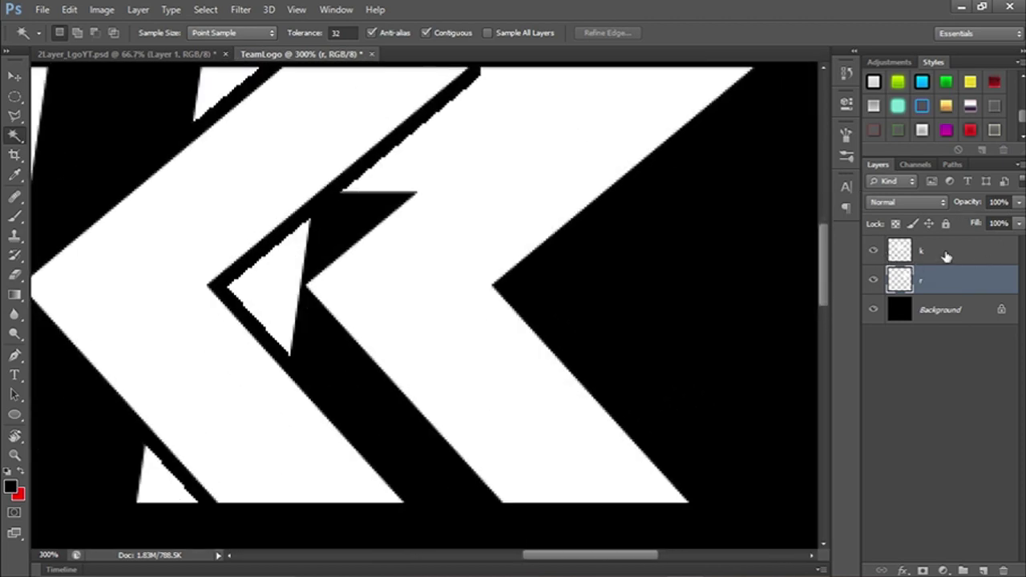
left_click_drag(382, 248, 336, 305)
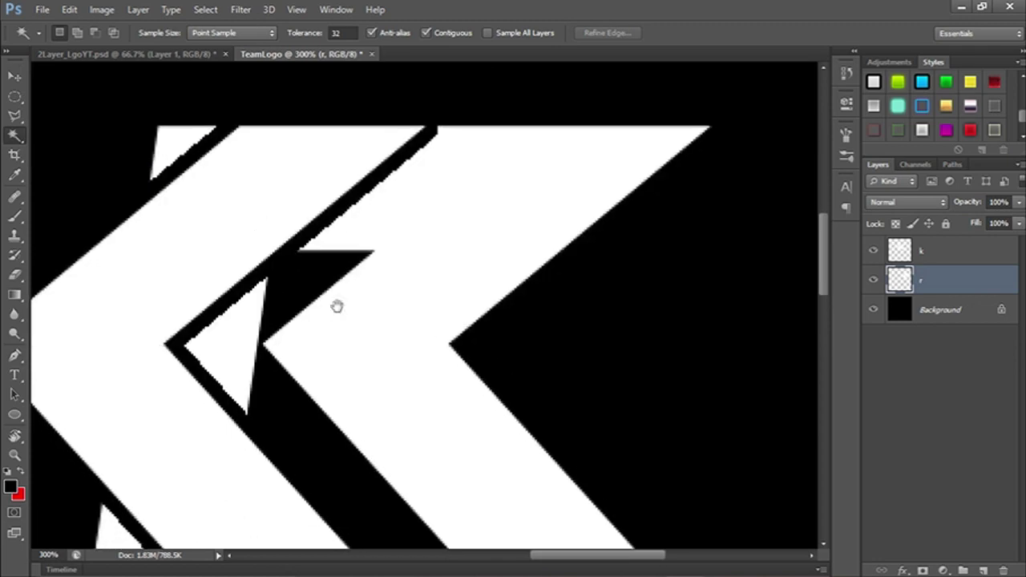
left_click(467, 268)
key("ctrl+t")
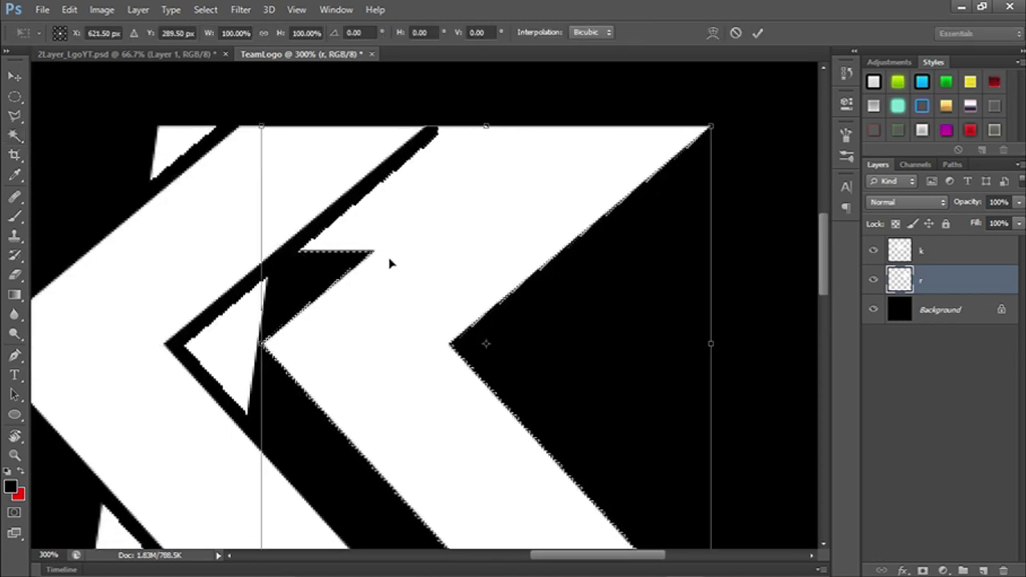
key("Right")
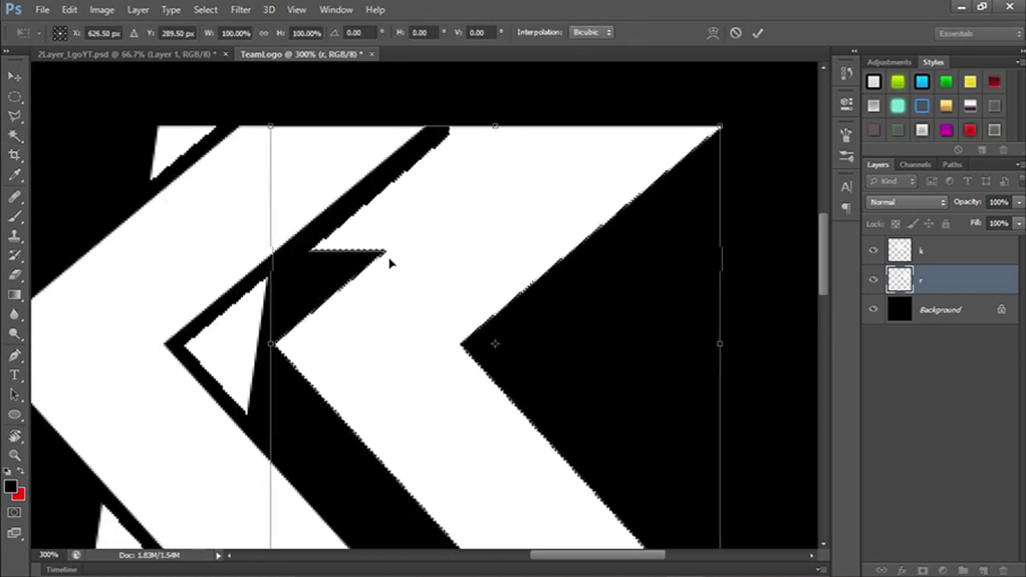
key("Left")
key("Left")
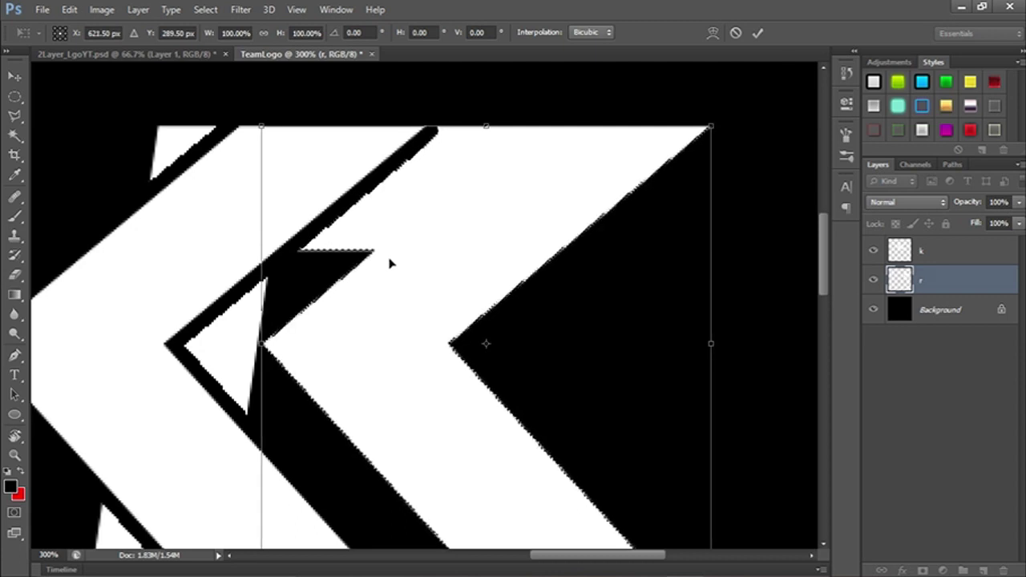
key("Right")
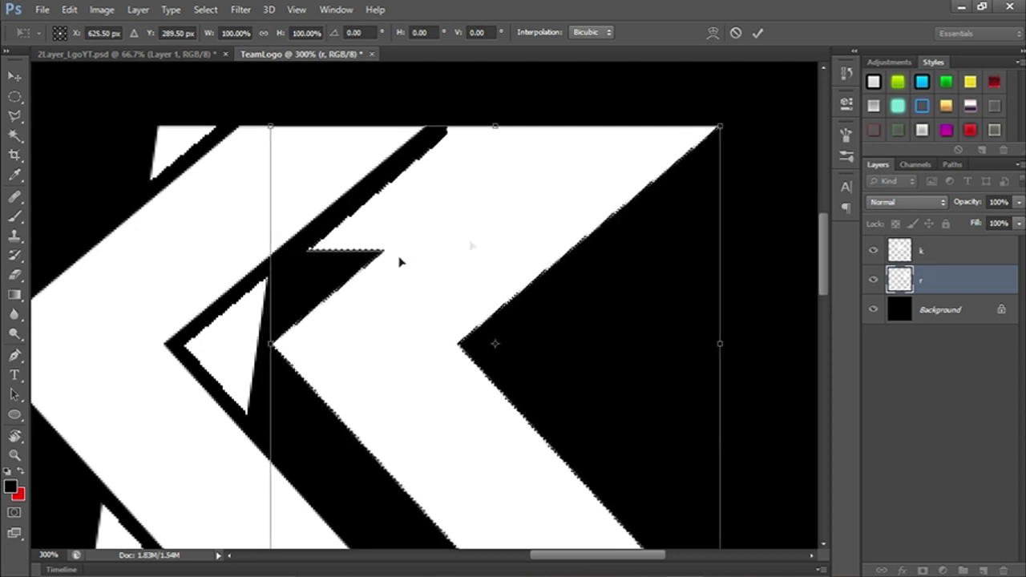
key("ctrl+z")
key("ctrl+z")
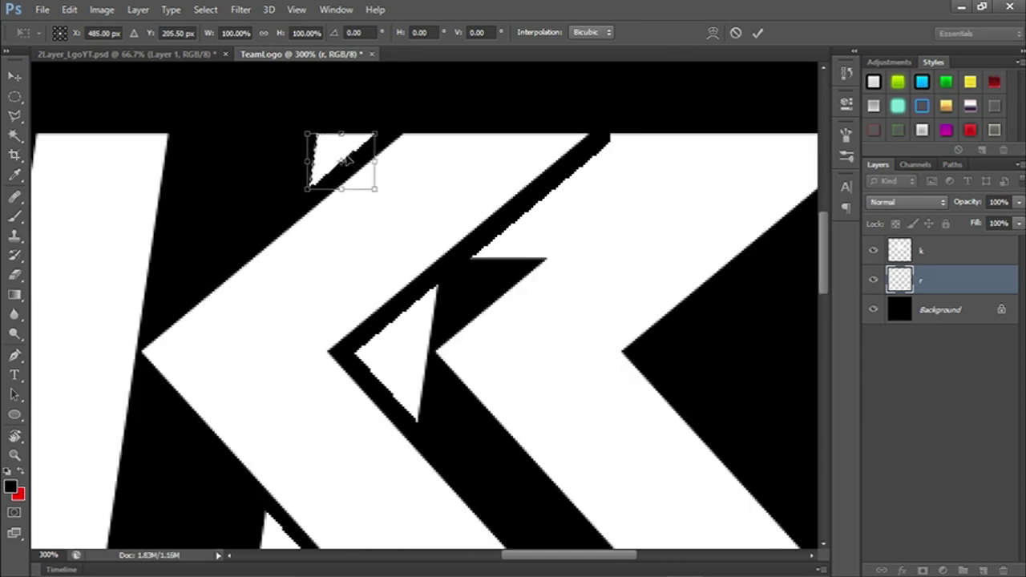
- Commit the transform, then shift the small white bottom triangle one pixel left
left_click(758, 33)
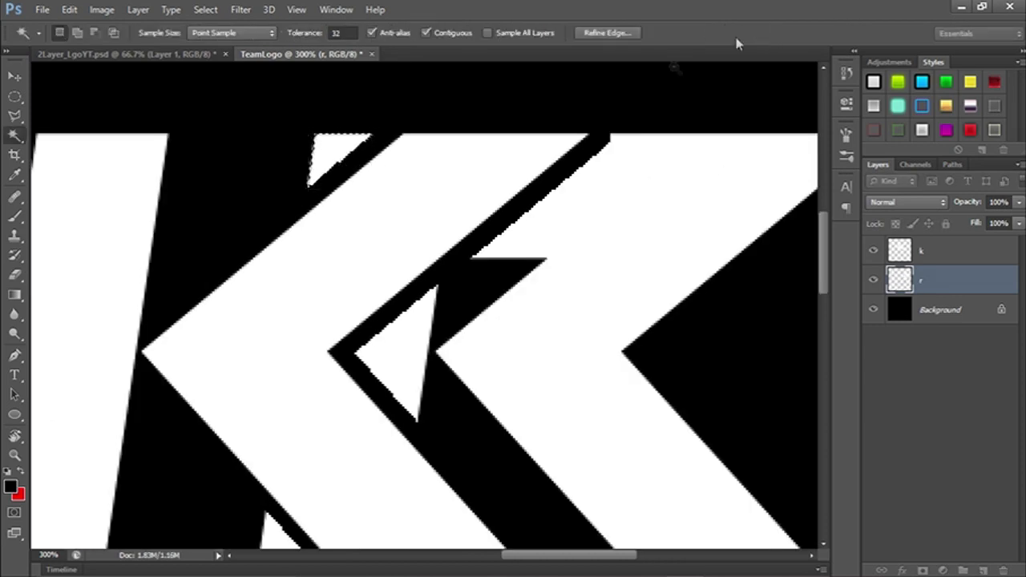
scroll(454, 399, "up", 3)
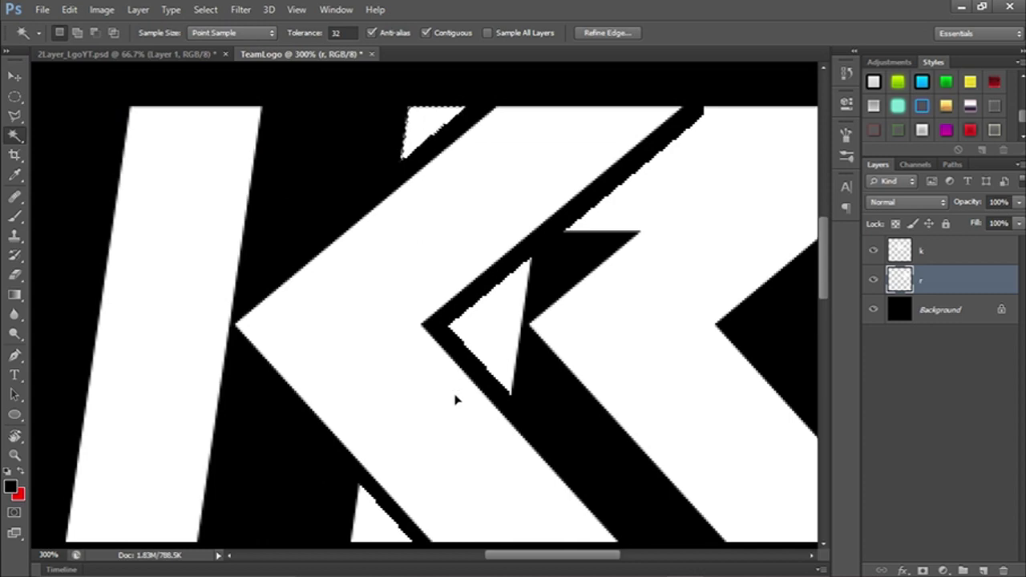
scroll(374, 429, "down", 2)
left_click(458, 408)
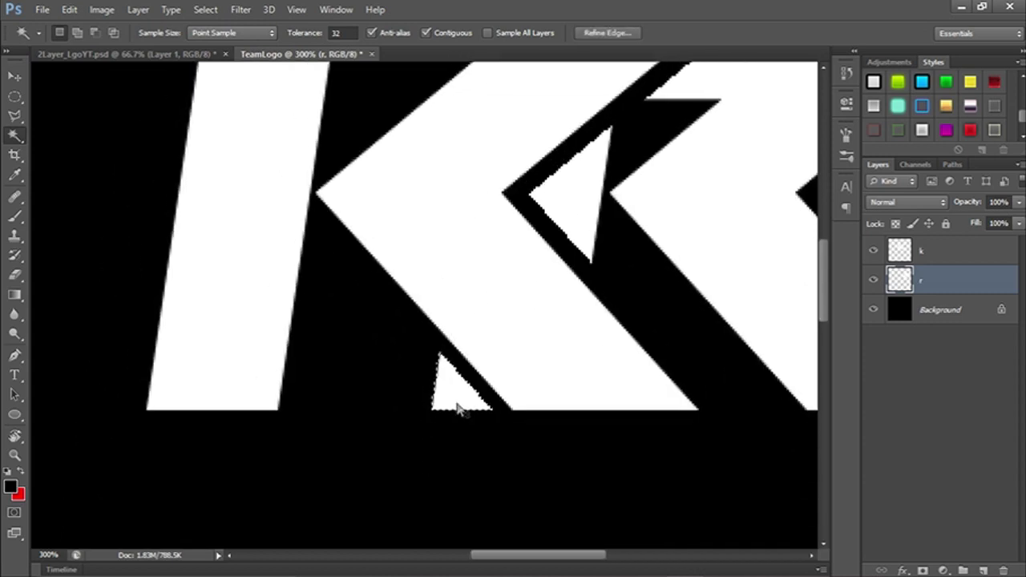
key("ctrl+t")
key("Left")
key("Left")
key("Left")
key("Left")
key("Left")
key("Return")
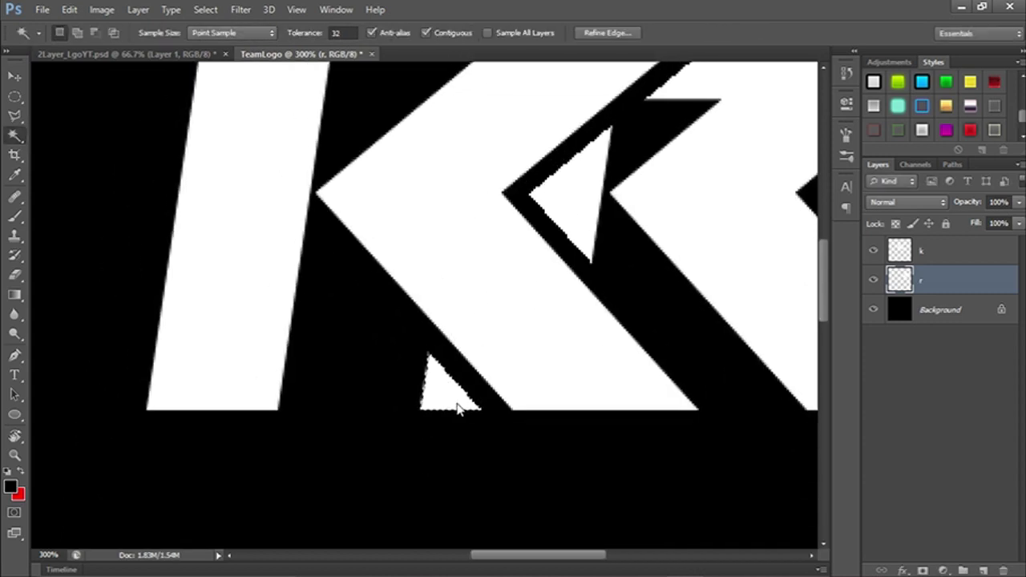
- Zoom and pan to check the KR mark, then return to the gold SK reference document
key("ctrl+0")
key("ctrl+plus")
key("ctrl+plus")
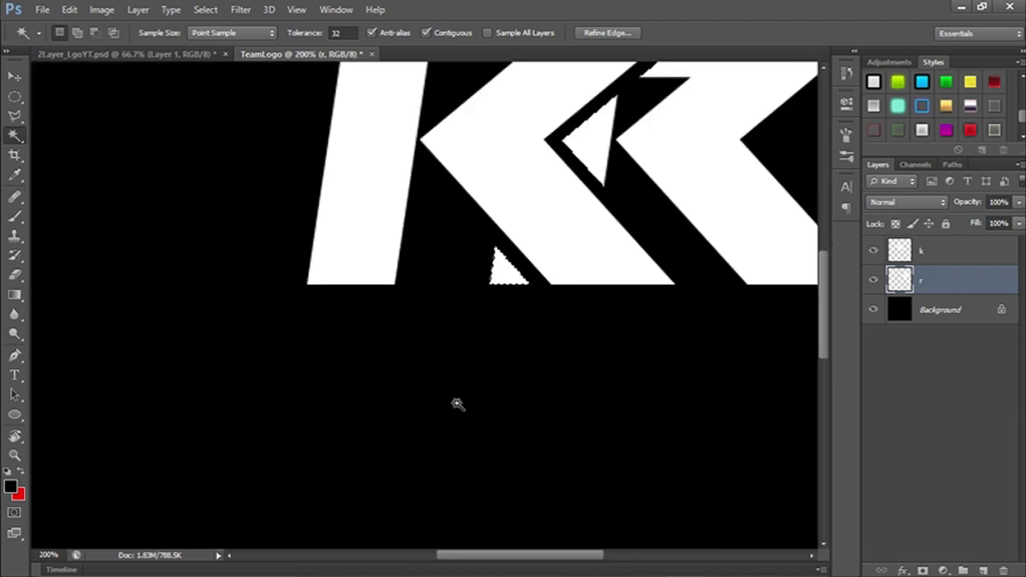
left_click_drag(508, 340, 490, 355)
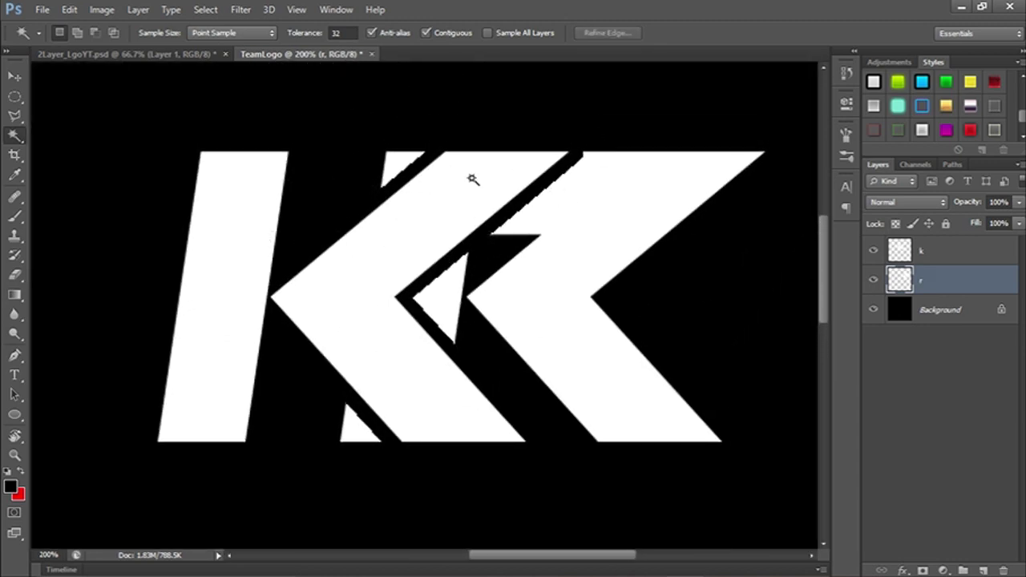
left_click_drag(527, 206, 470, 229)
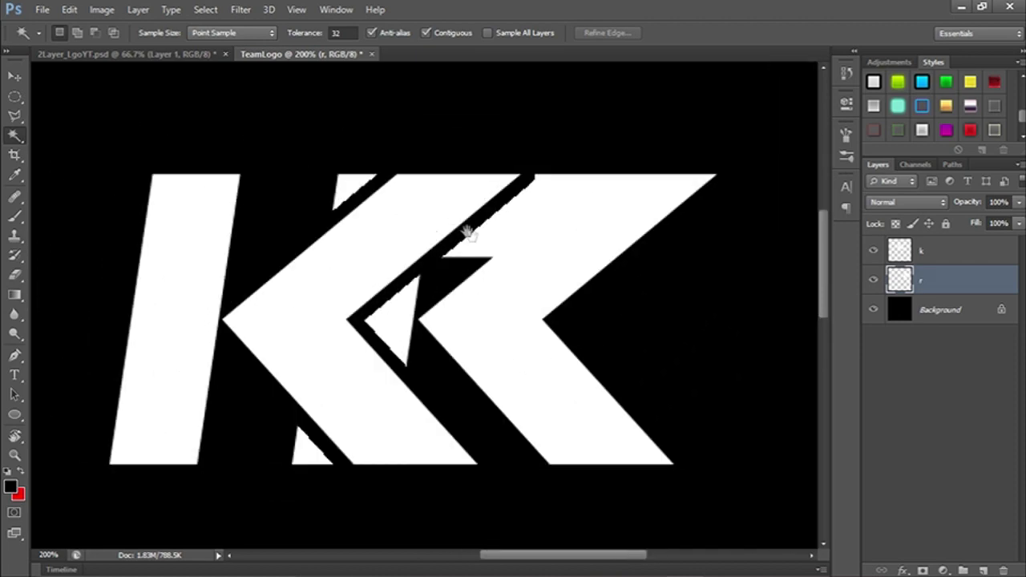
left_click(210, 55)
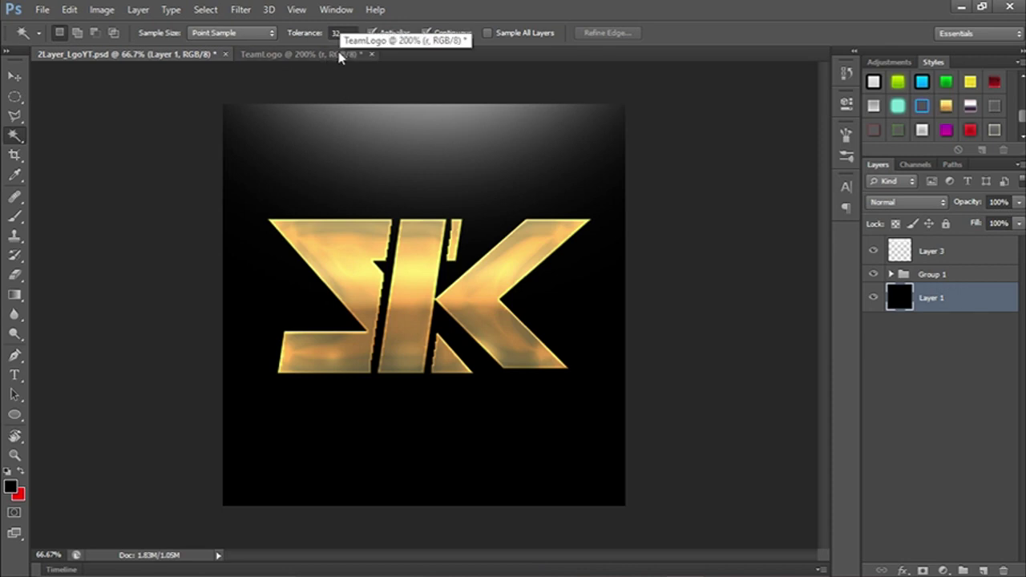
- Return to the TeamLogo K and R document and clear the selection around the letters
left_click(340, 56)
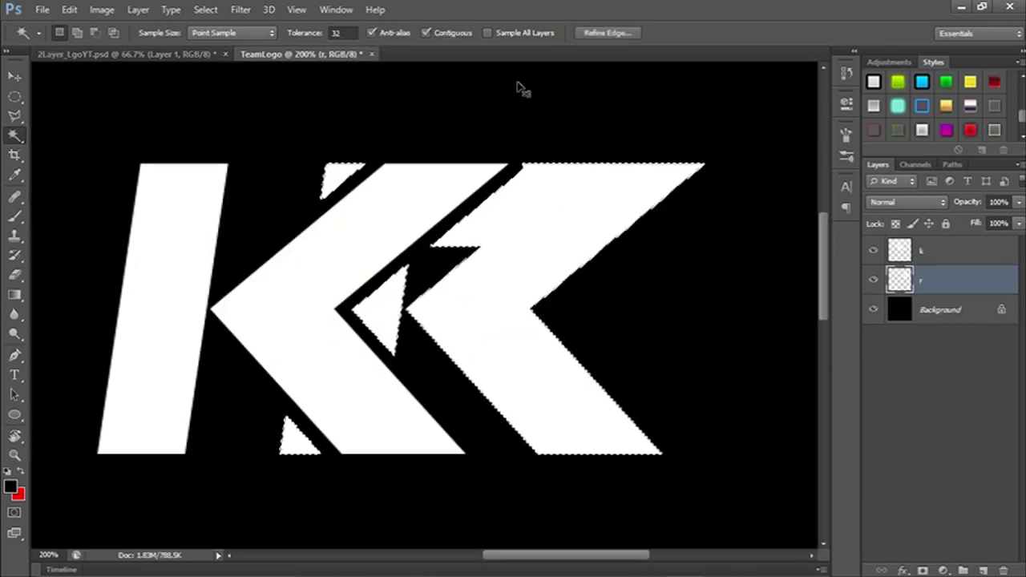
key("ctrl+d")
scroll(950, 109, "down", 1)
- Merge the K and R into a single layer and apply the green gradient style
left_click_drag(949, 111, 965, 249)
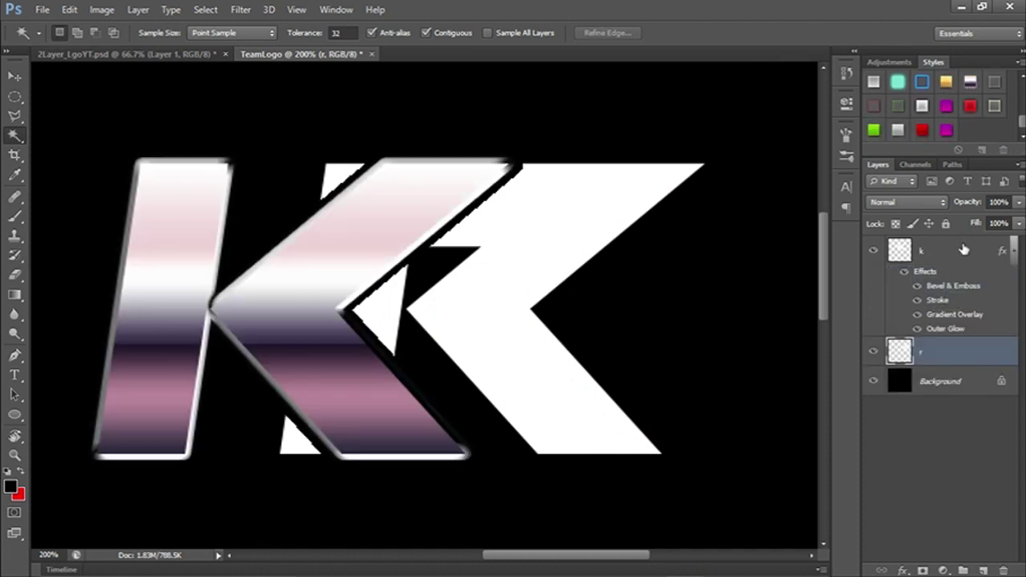
key("ctrl+alt+z")
key("ctrl+alt+z")
key("ctrl+alt+z")
key("ctrl+alt+z")
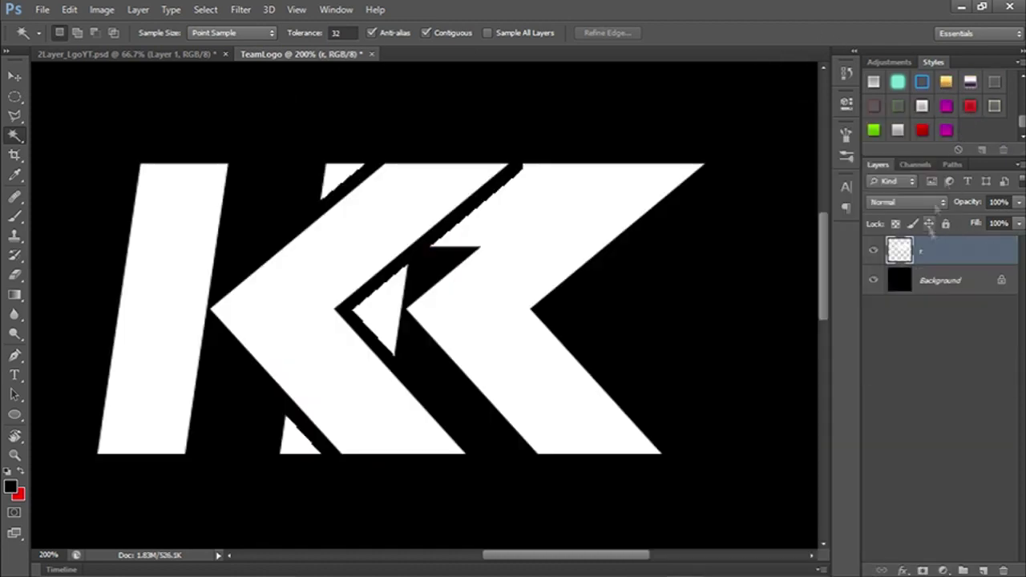
left_click(873, 130)
- Enlarge the merged KR logo on the canvas with Free Transform
key("ctrl+minus")
key("ctrl+t")
key("Return")
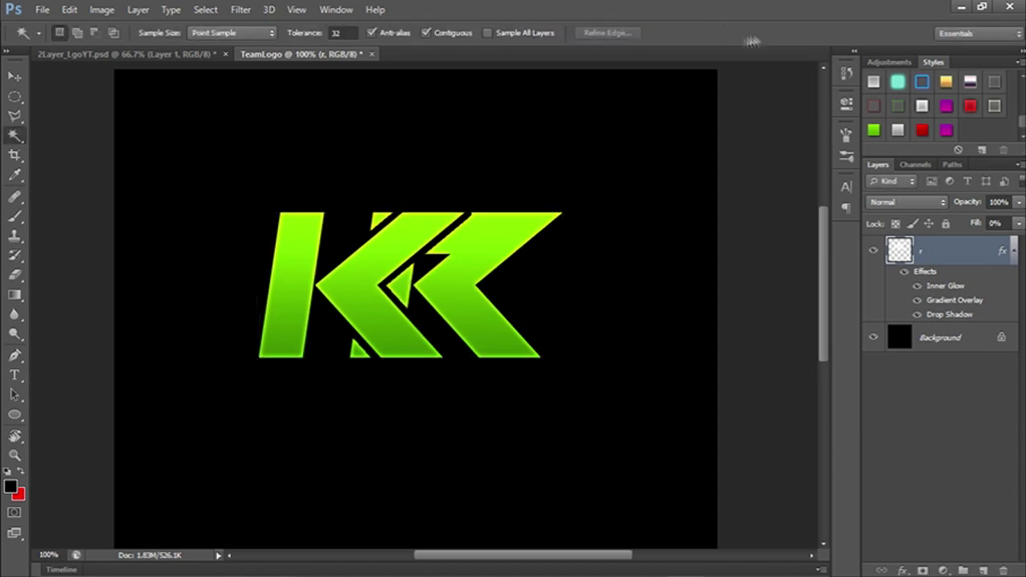
key("ctrl+t")
key("ctrl+minus")
left_click_drag(521, 295, 557, 366)
key("Escape")
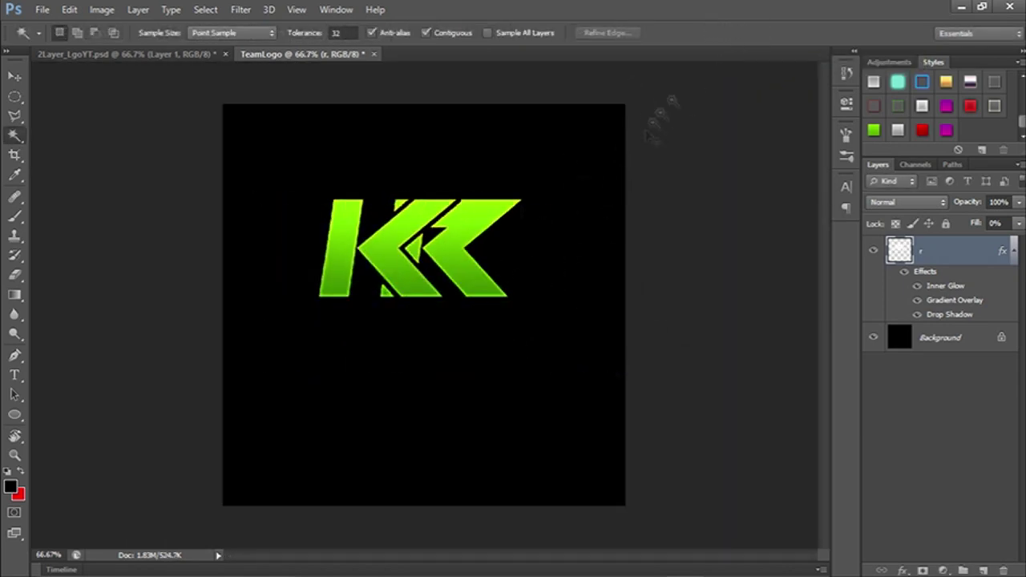
key("ctrl+t")
left_click_drag(521, 297, 572, 360)
left_click(761, 33)
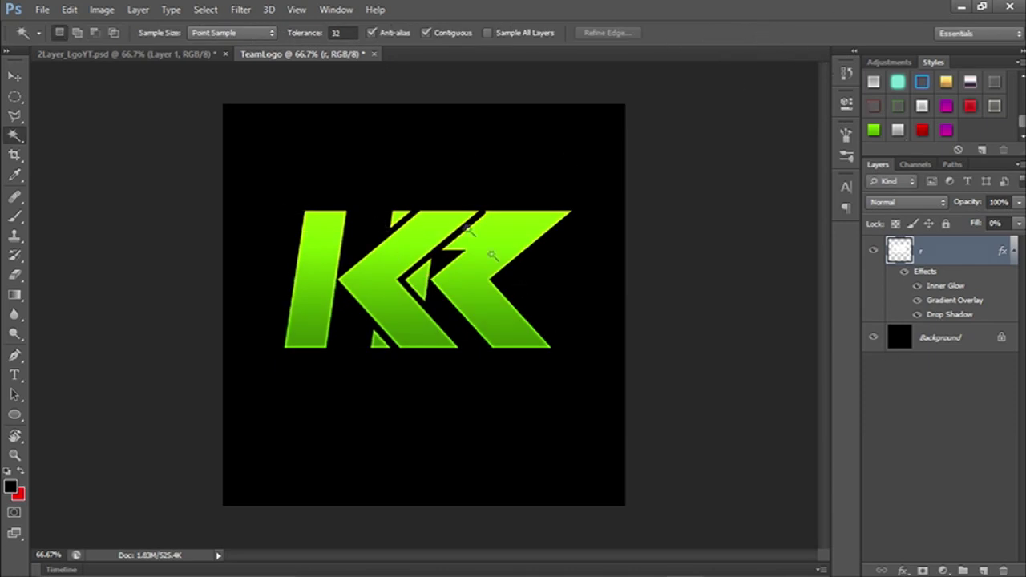
- Compare against the gold SK reference, then add a new empty Layer 1 above the logo
left_click(173, 56)
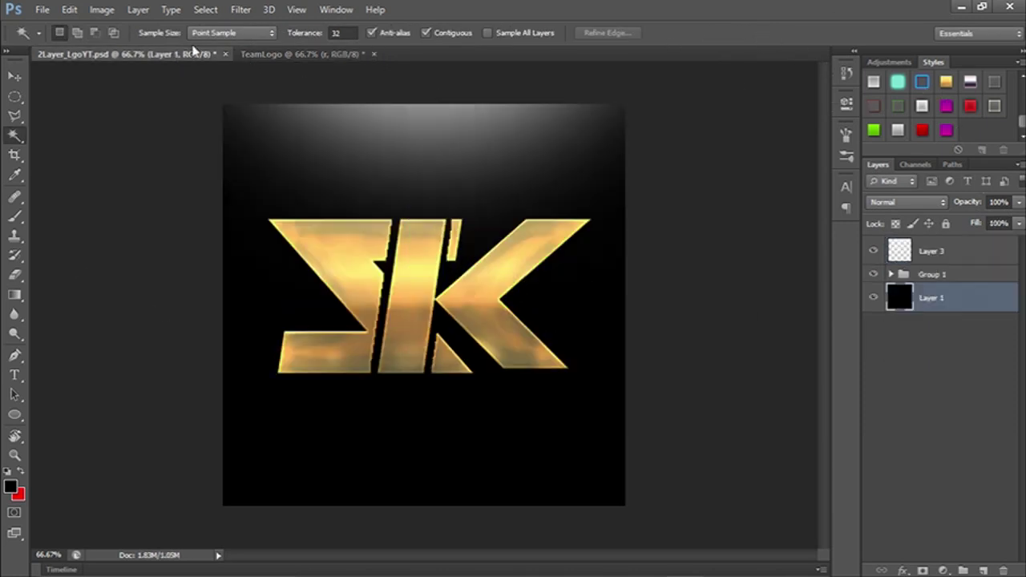
left_click(335, 58)
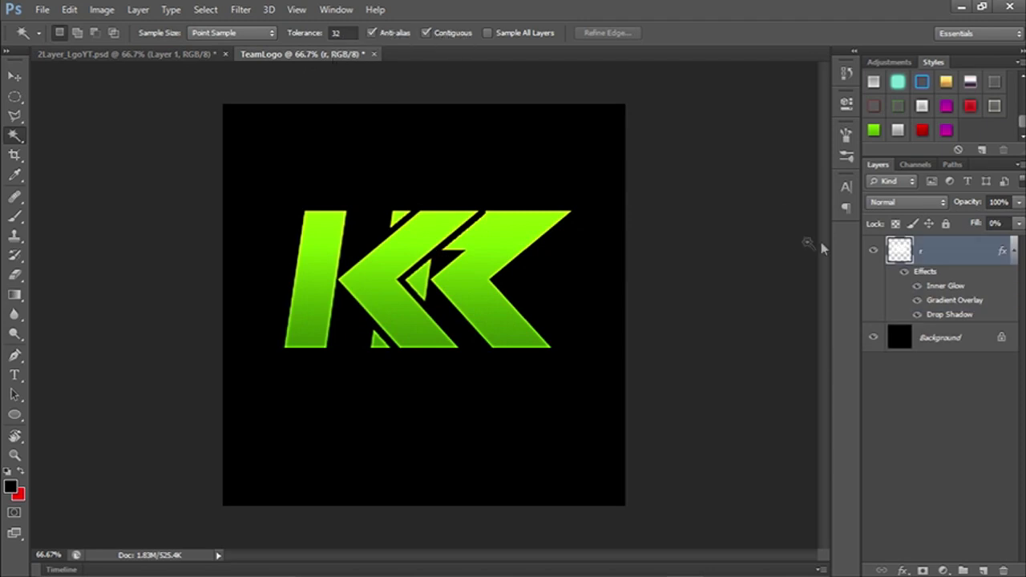
left_click(984, 570)
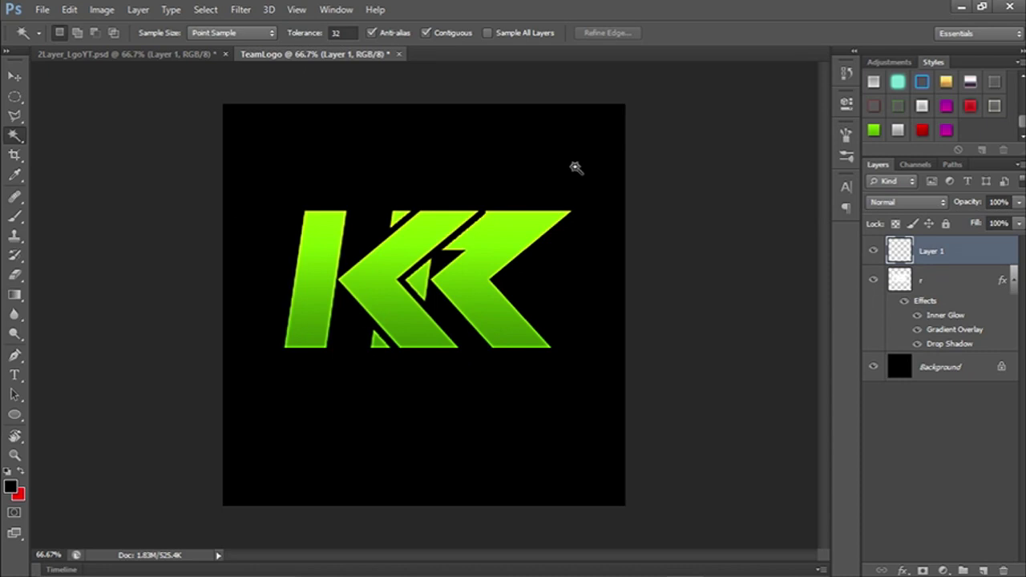
- Set the brush colour to white (ffffff) and paint a huge soft glow at the canvas top
key("b")
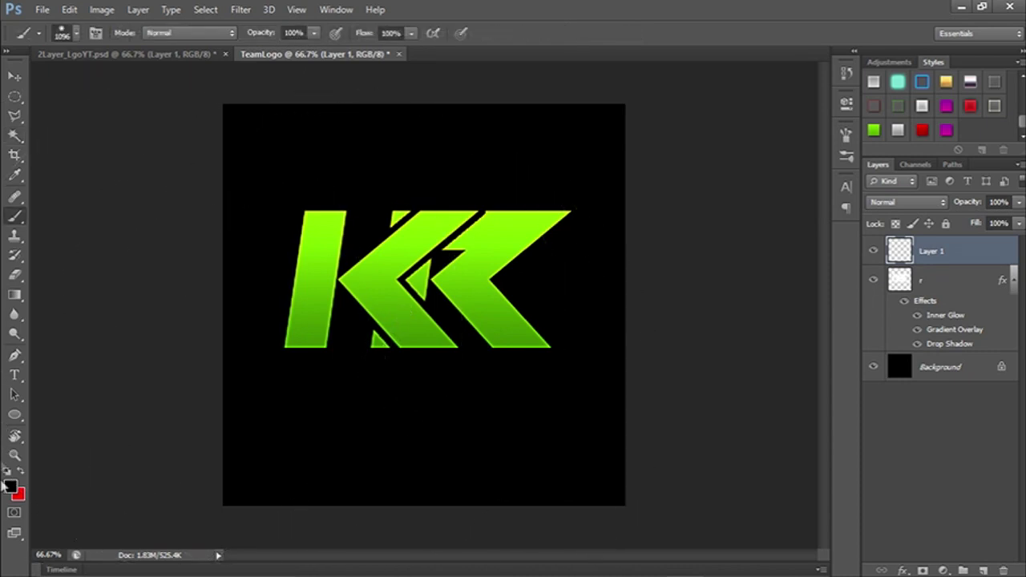
left_click(10, 485)
left_click(40, 197)
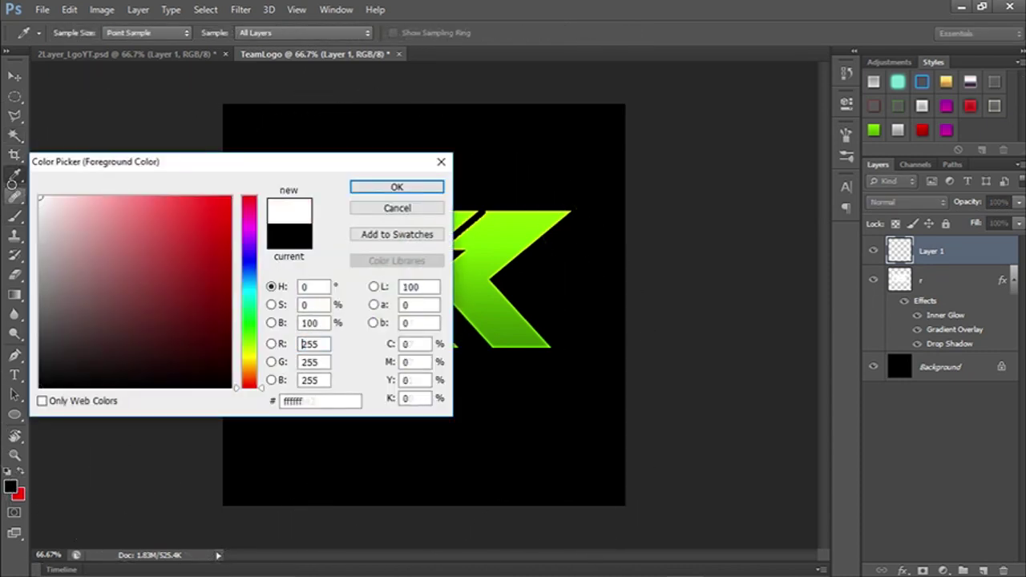
left_click(397, 186)
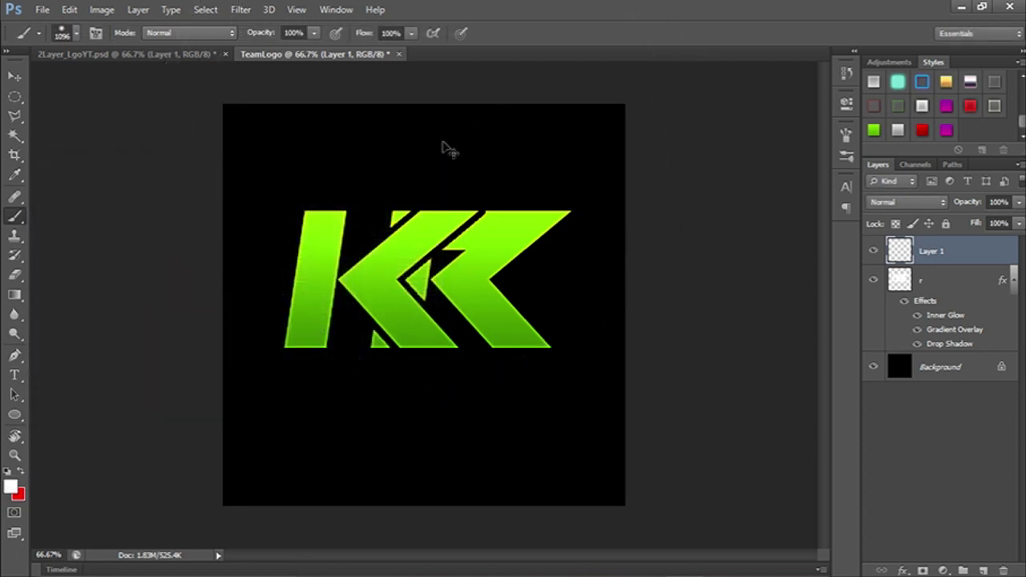
key("ctrl+minus")
key("ctrl+minus")
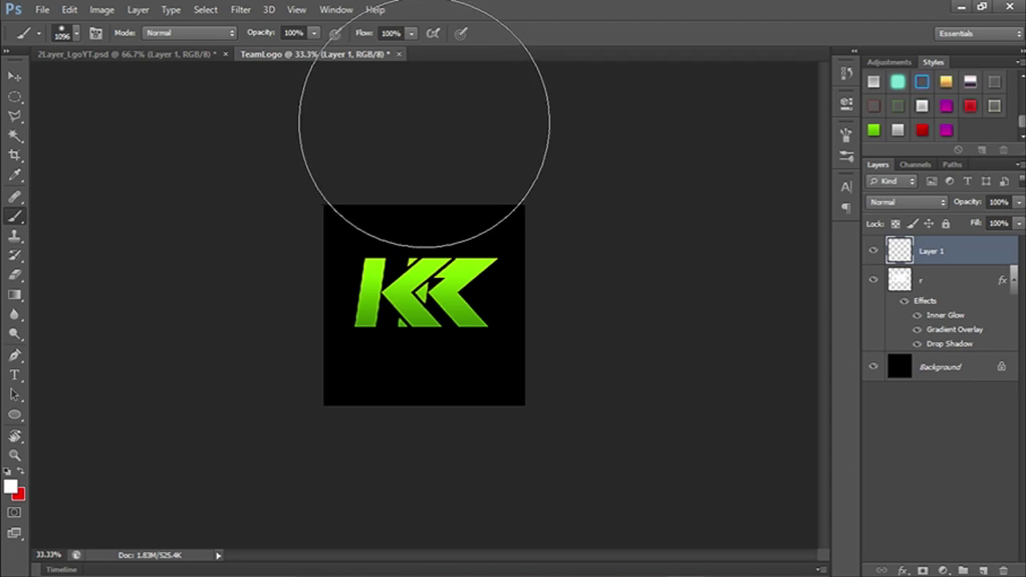
left_click(424, 122)
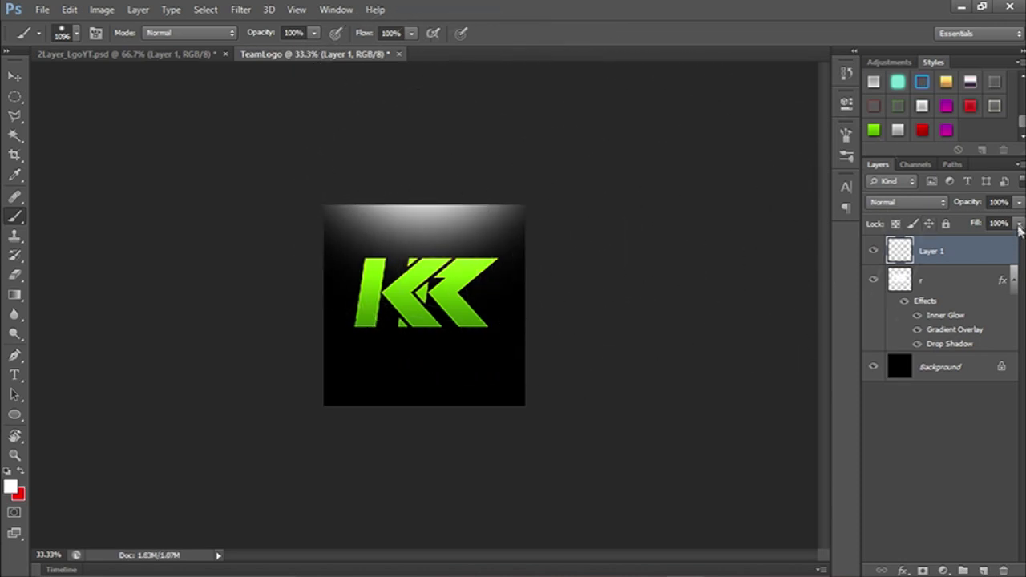
- Lower Layer 1's opacity to 79% and zoom back in to 66.7%
left_click(1019, 223)
left_click_drag(1015, 226, 1004, 225)
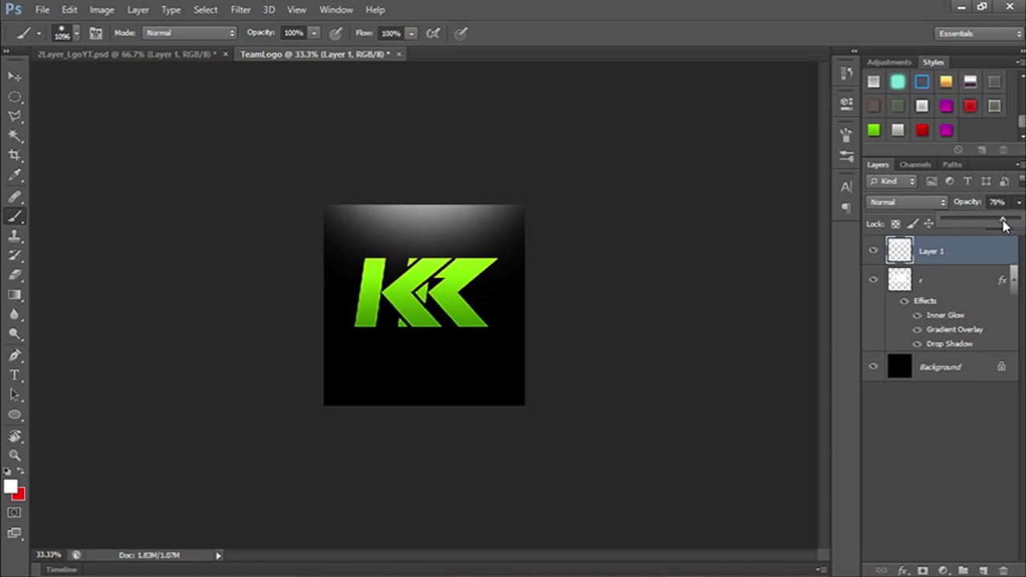
key("ctrl+plus")
key("ctrl+plus")
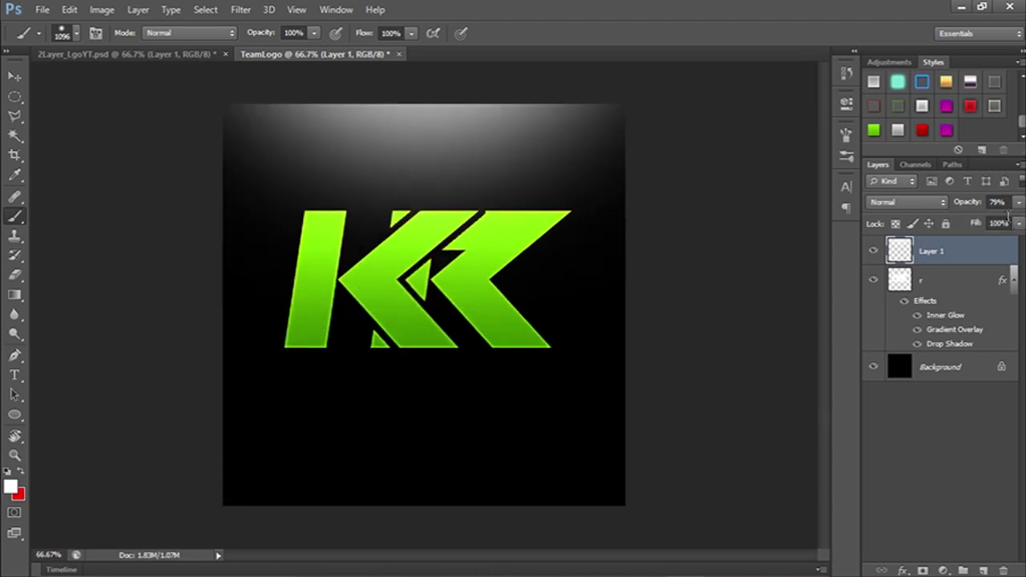